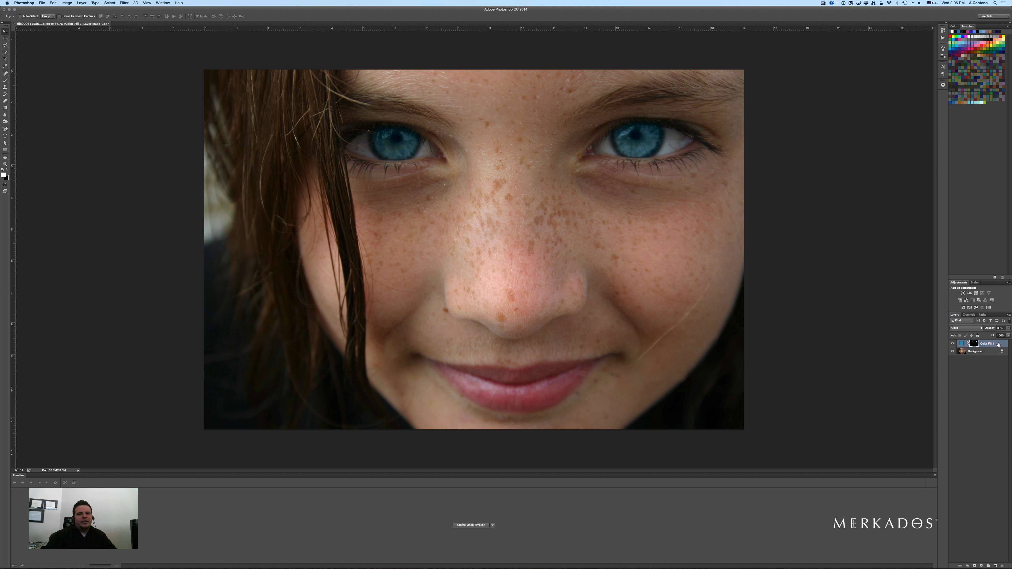
- Delete the existing Color Fill layer and inspect the image's colour mode
{"action": "left_click_drag", "start_coordinate": [998, 344], "coordinate": [1003, 564]}
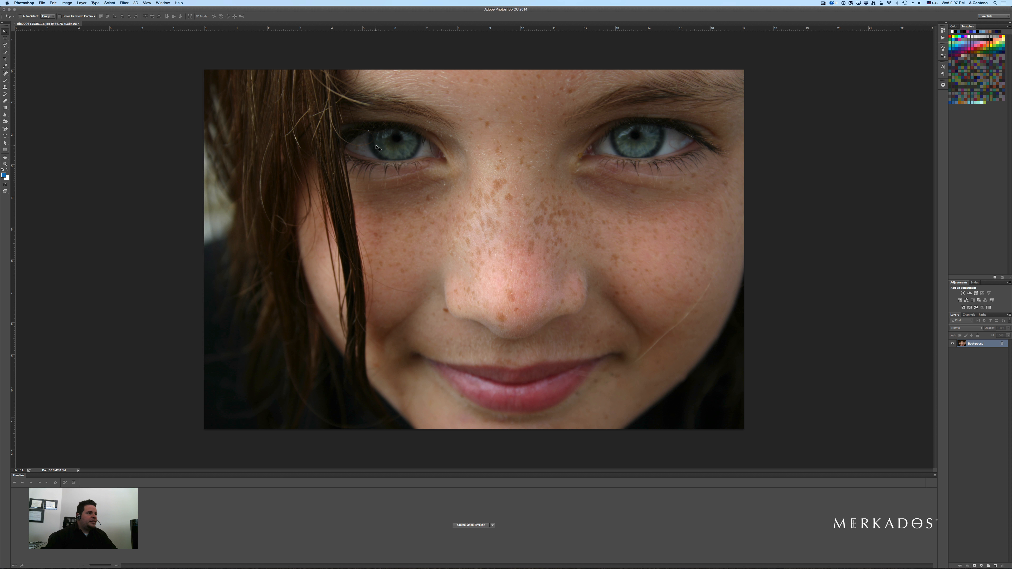
{"action": "left_click", "coordinate": [66, 3]}
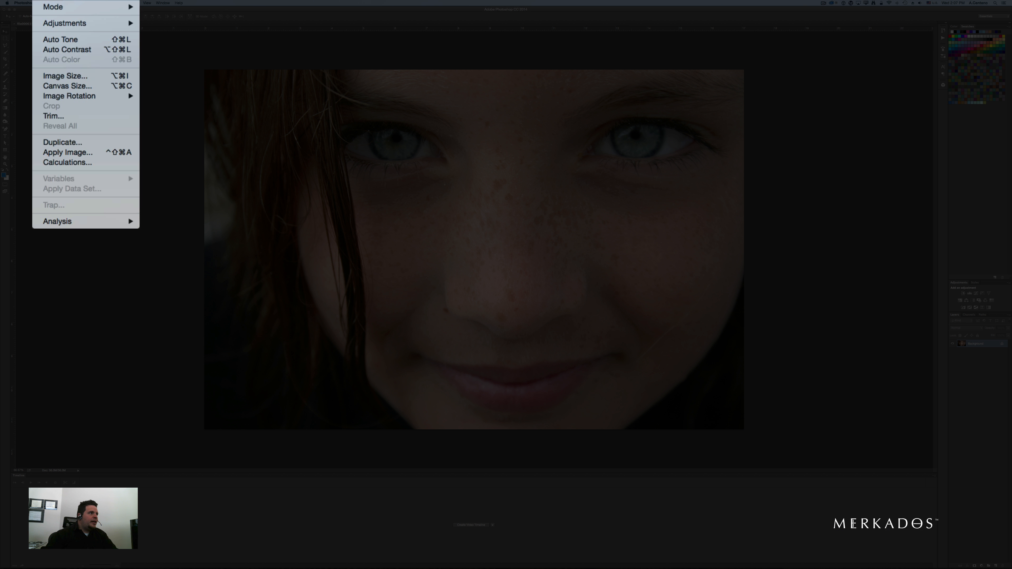
{"action": "mouse_move", "coordinate": [70, 8]}
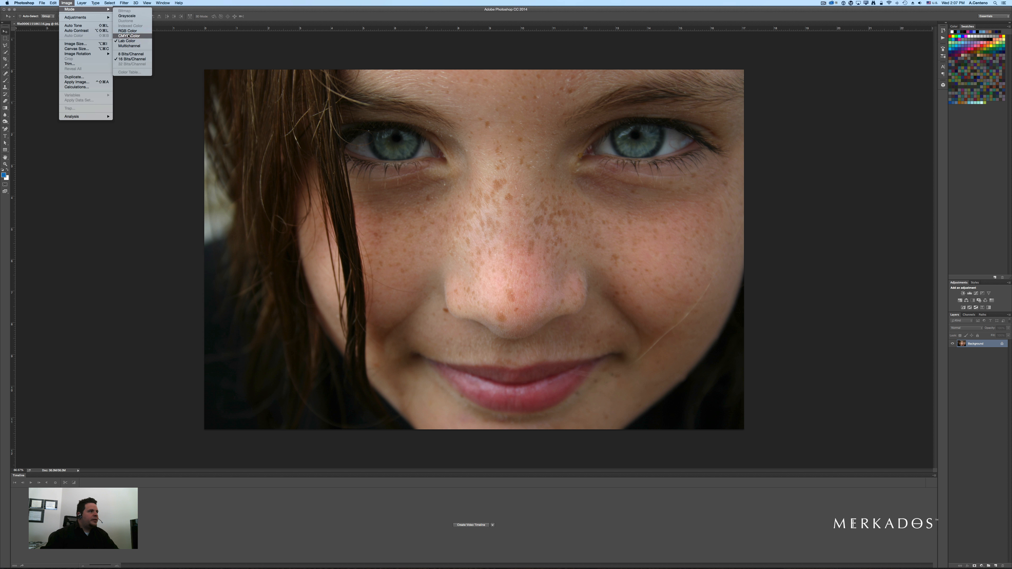
{"action": "left_click", "coordinate": [227, 61]}
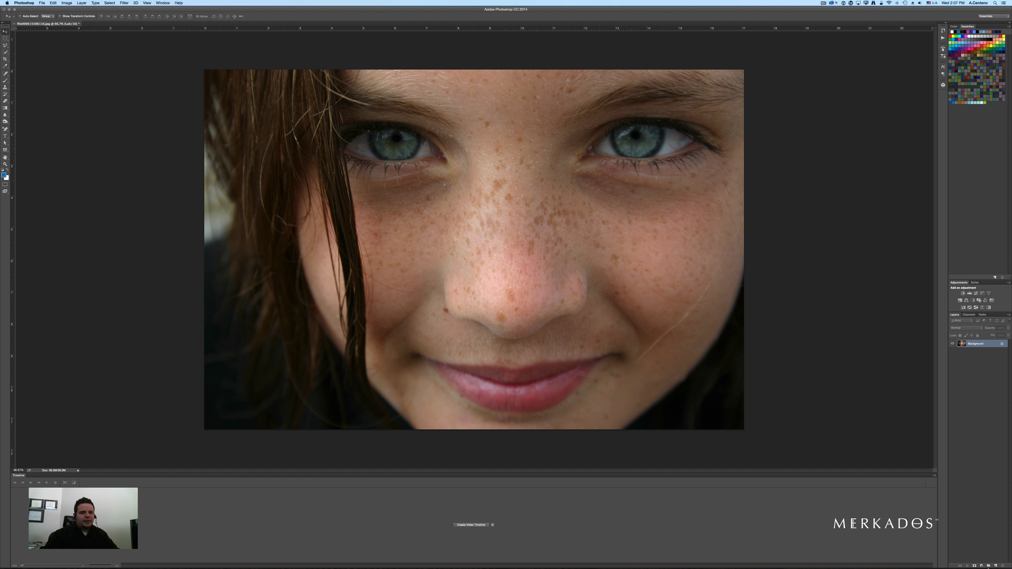
- Add a blue Solid Color fill layer above the Background
{"action": "left_click", "coordinate": [982, 567]}
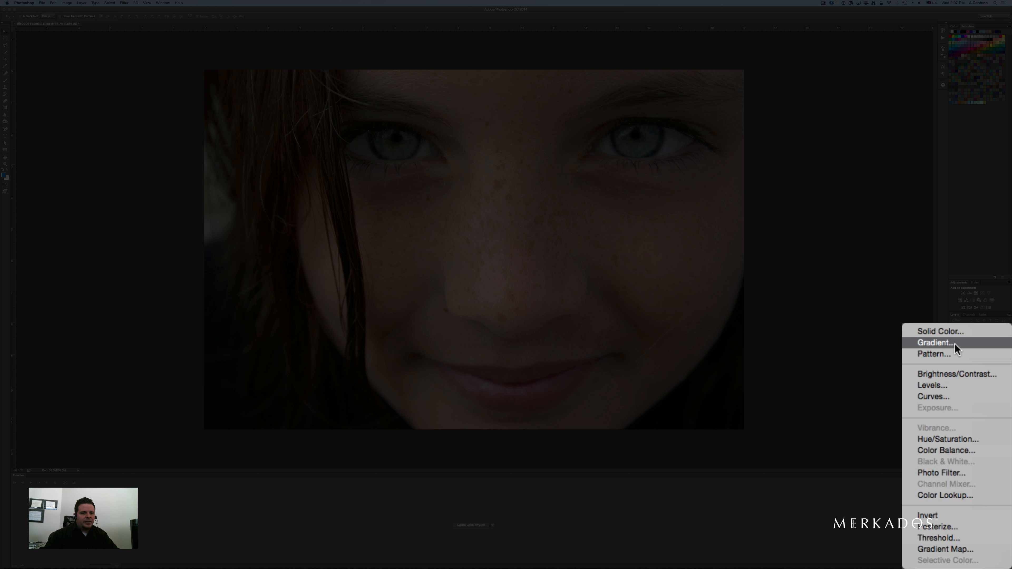
{"action": "left_click", "coordinate": [936, 332]}
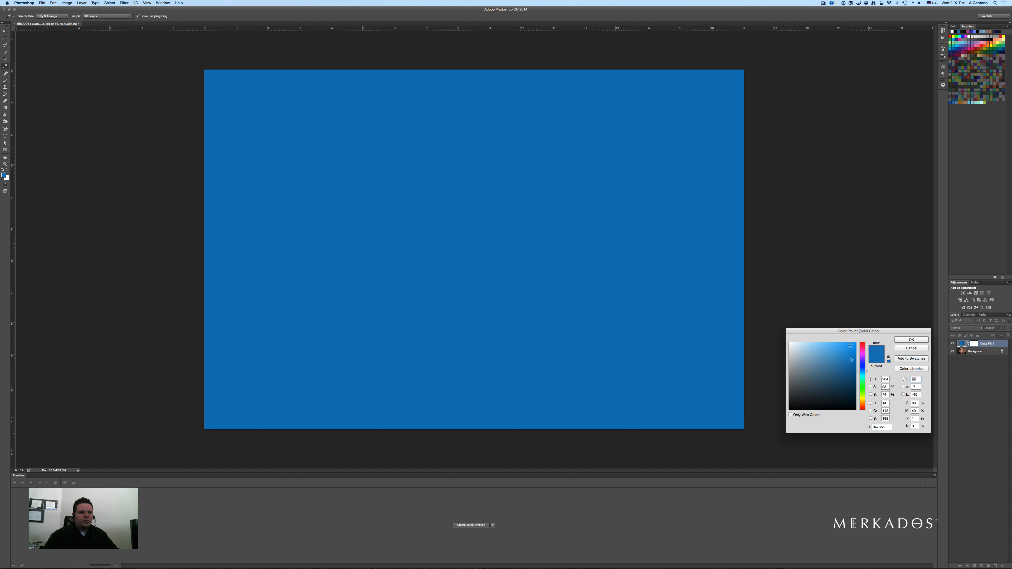
{"action": "left_click", "coordinate": [904, 340]}
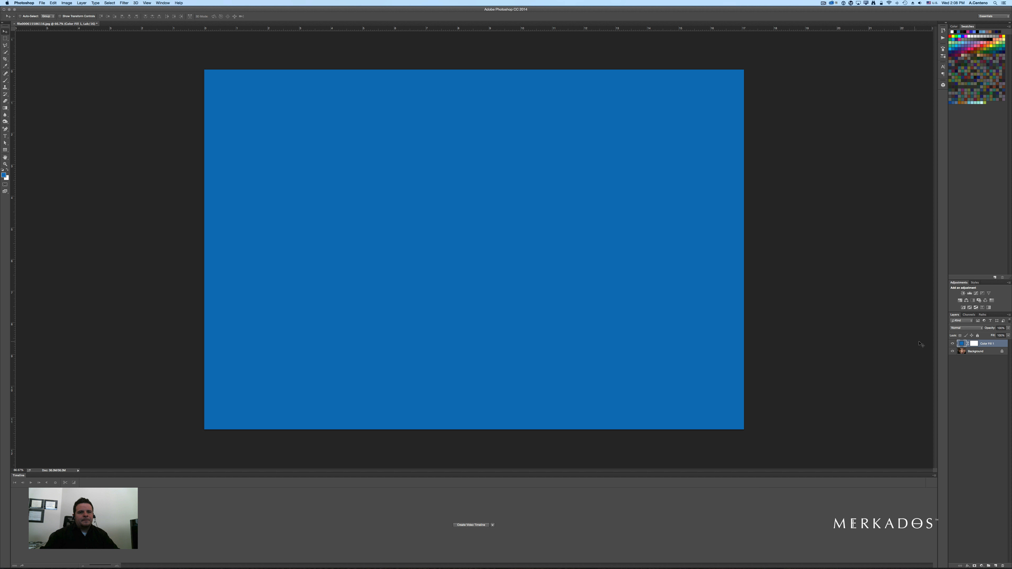
- Invert the fill layer's mask to hide the blue and set the layer's blend mode to Color
{"action": "left_click", "coordinate": [973, 343]}
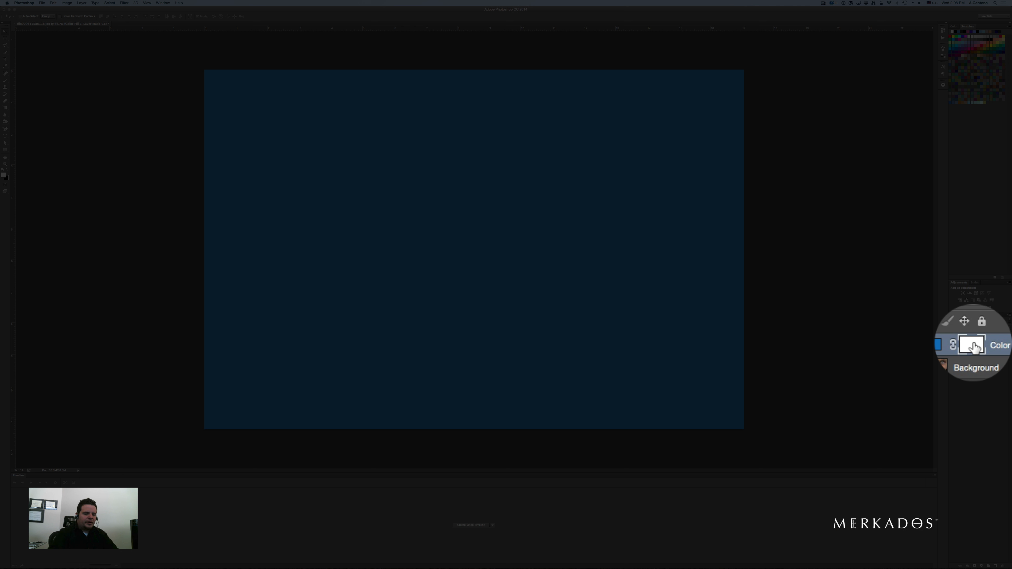
{"action": "key", "text": "super+i"}
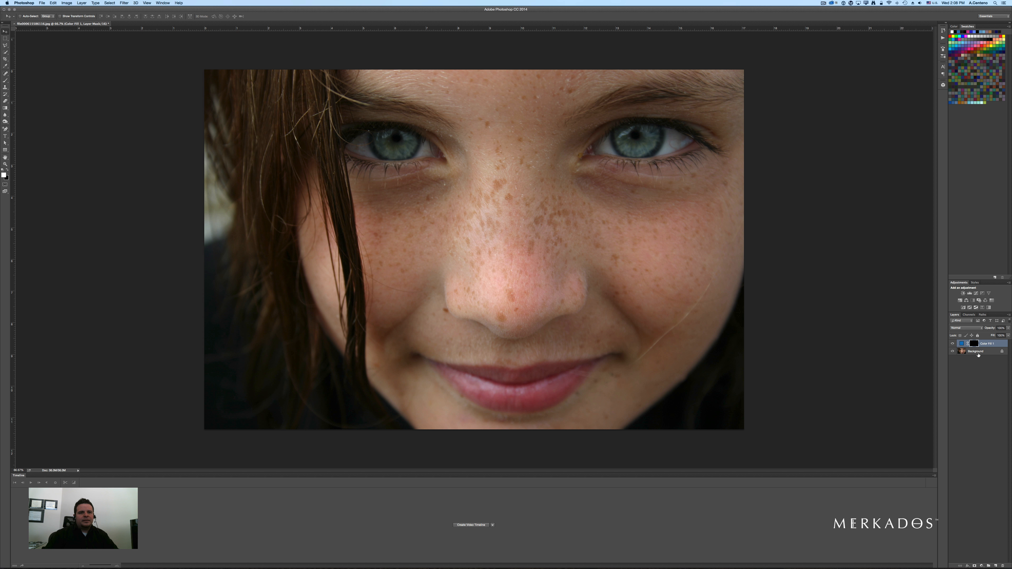
{"action": "left_click", "coordinate": [959, 329]}
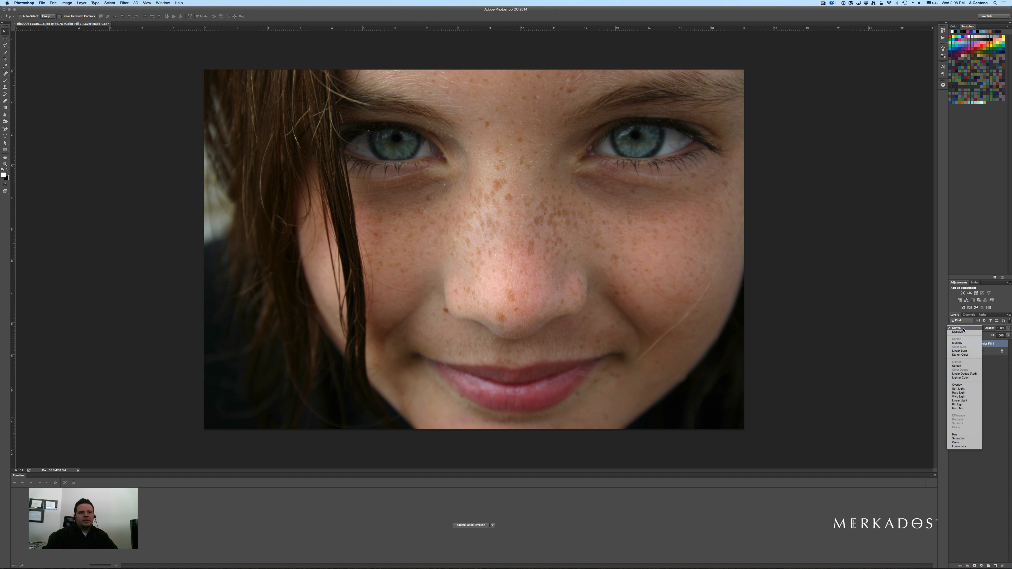
{"action": "left_click", "coordinate": [956, 442]}
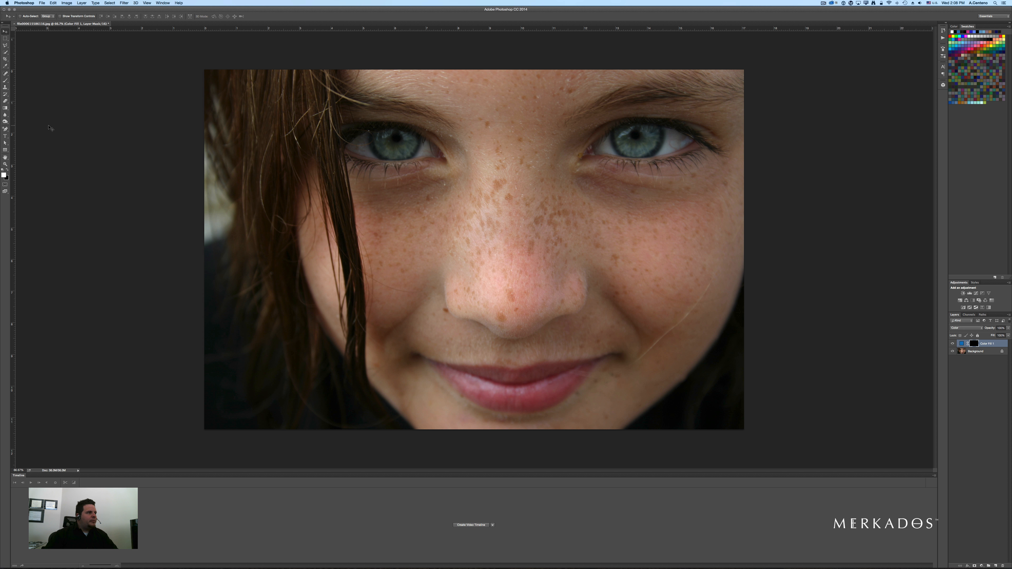
- With the Brush tool, paint white on the mask over the right eye's iris to reveal the blue
{"action": "left_click", "coordinate": [6, 80]}
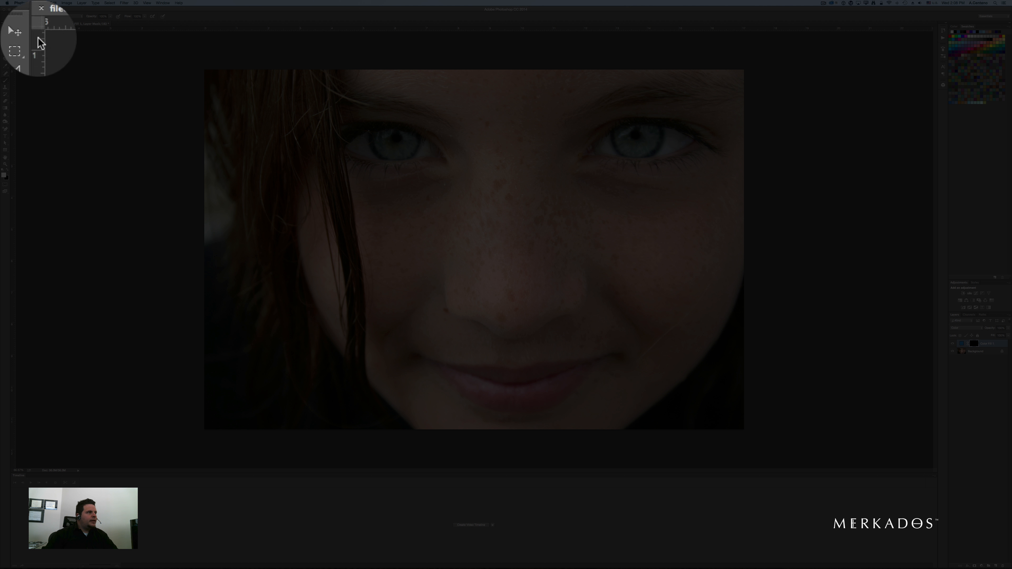
{"action": "left_click", "coordinate": [15, 17]}
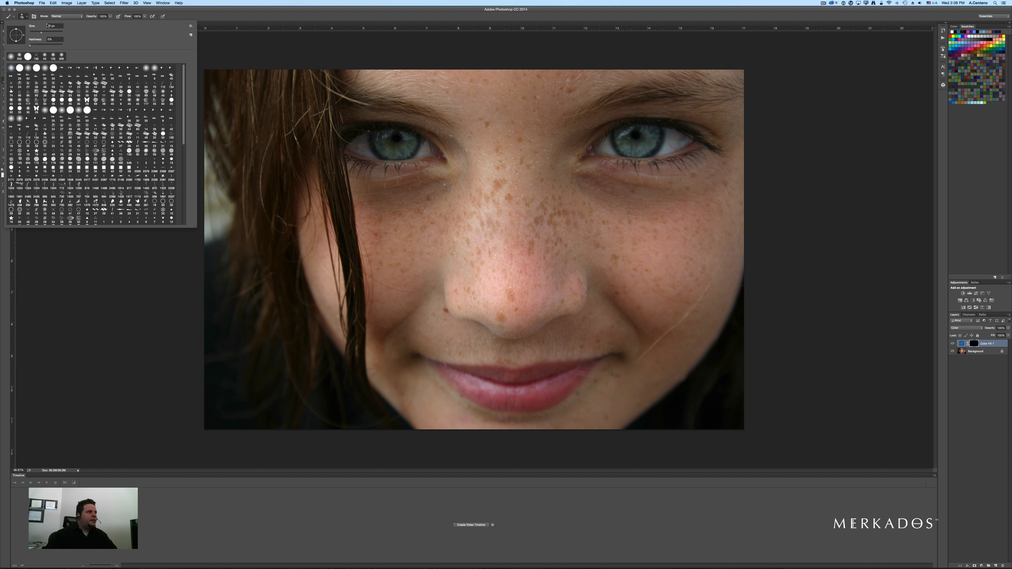
{"action": "left_click", "coordinate": [217, 17]}
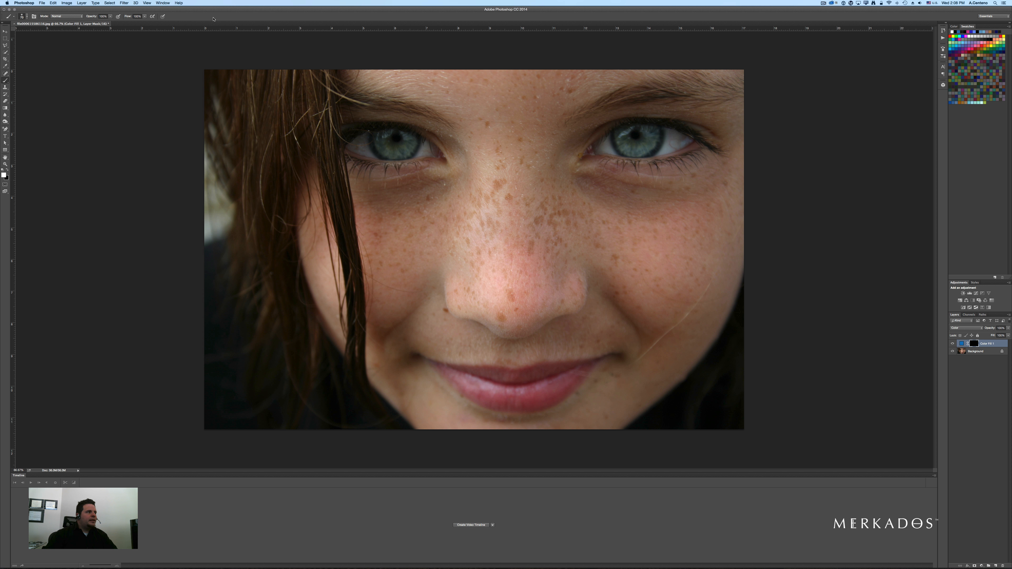
{"action": "left_click", "coordinate": [653, 140], "text": "super"}
{"action": "left_click", "coordinate": [656, 140], "text": "super"}
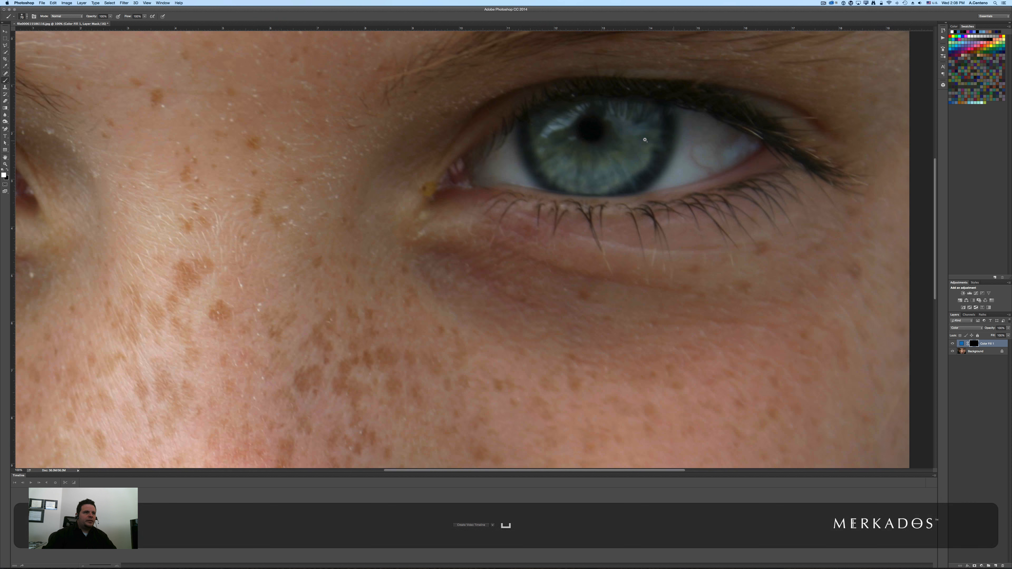
{"action": "left_click", "coordinate": [645, 140], "text": "super"}
{"action": "left_click", "coordinate": [646, 138], "text": "super"}
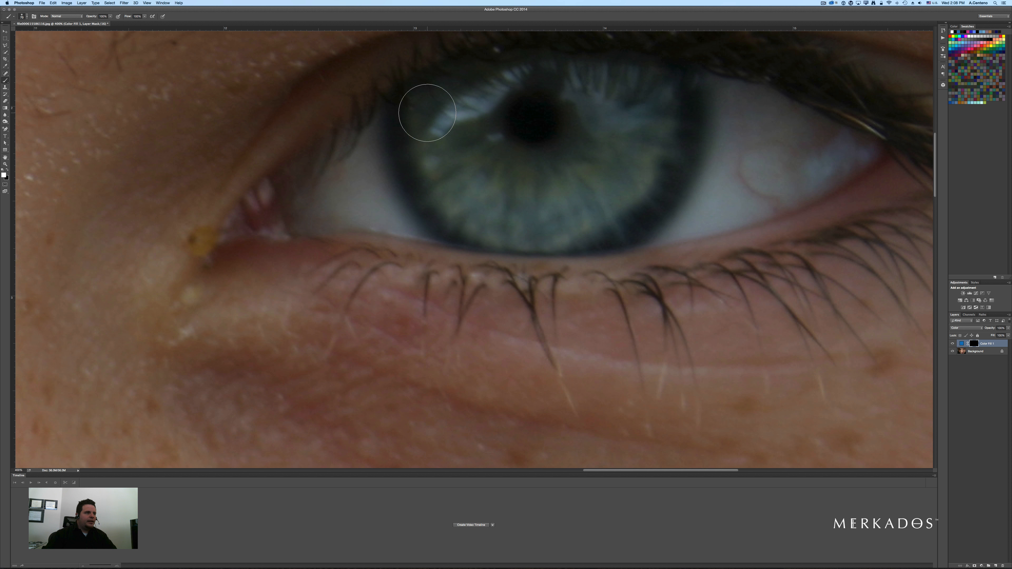
{"action": "mouse_move", "coordinate": [426, 112]}
{"action": "left_mouse_down"}
{"action": "mouse_move", "coordinate": [450, 190]}
{"action": "mouse_move", "coordinate": [479, 212]}
{"action": "mouse_move", "coordinate": [529, 218]}
{"action": "mouse_move", "coordinate": [590, 213]}
{"action": "mouse_move", "coordinate": [637, 169]}
{"action": "mouse_move", "coordinate": [655, 123]}
{"action": "mouse_move", "coordinate": [648, 95]}
{"action": "mouse_move", "coordinate": [592, 86]}
{"action": "mouse_move", "coordinate": [462, 94]}
{"action": "left_mouse_up"}
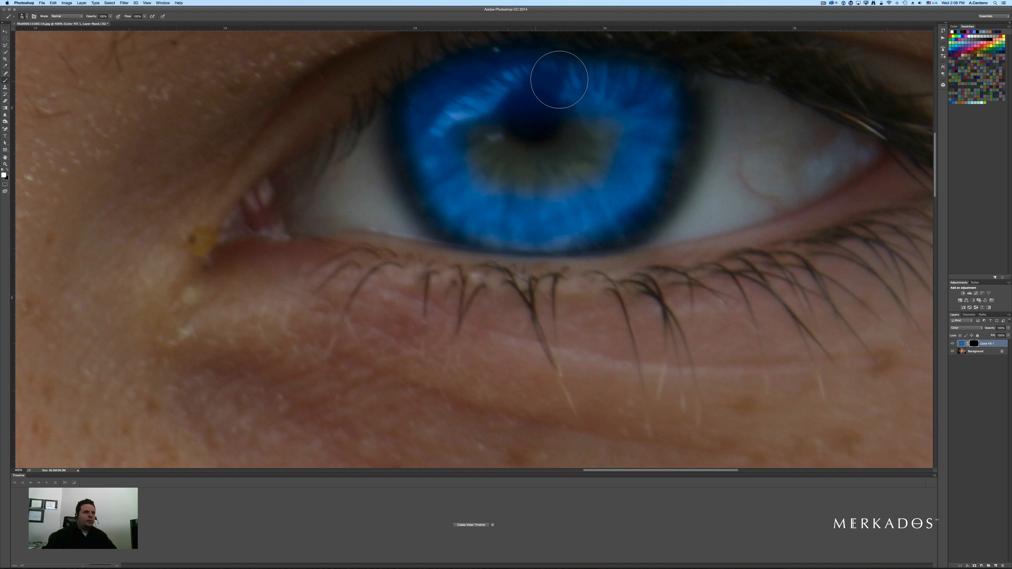
{"action": "mouse_move", "coordinate": [621, 84]}
{"action": "left_mouse_down"}
{"action": "mouse_move", "coordinate": [659, 107]}
{"action": "mouse_move", "coordinate": [635, 177]}
{"action": "mouse_move", "coordinate": [544, 188]}
{"action": "mouse_move", "coordinate": [508, 126]}
{"action": "mouse_move", "coordinate": [565, 127]}
{"action": "mouse_move", "coordinate": [489, 126]}
{"action": "mouse_move", "coordinate": [519, 175]}
{"action": "mouse_move", "coordinate": [626, 131]}
{"action": "mouse_move", "coordinate": [599, 121]}
{"action": "mouse_move", "coordinate": [624, 137]}
{"action": "mouse_move", "coordinate": [592, 195]}
{"action": "mouse_move", "coordinate": [556, 213]}
{"action": "mouse_move", "coordinate": [493, 220]}
{"action": "mouse_move", "coordinate": [547, 224]}
{"action": "mouse_move", "coordinate": [622, 206]}
{"action": "mouse_move", "coordinate": [657, 125]}
{"action": "left_mouse_up"}
- Shrink the brush and refine the right iris's mask edges, switching between black and white paint
{"action": "key", "text": "bracketleft"}
{"action": "key", "text": "bracketleft"}
{"action": "key", "text": "bracketleft"}
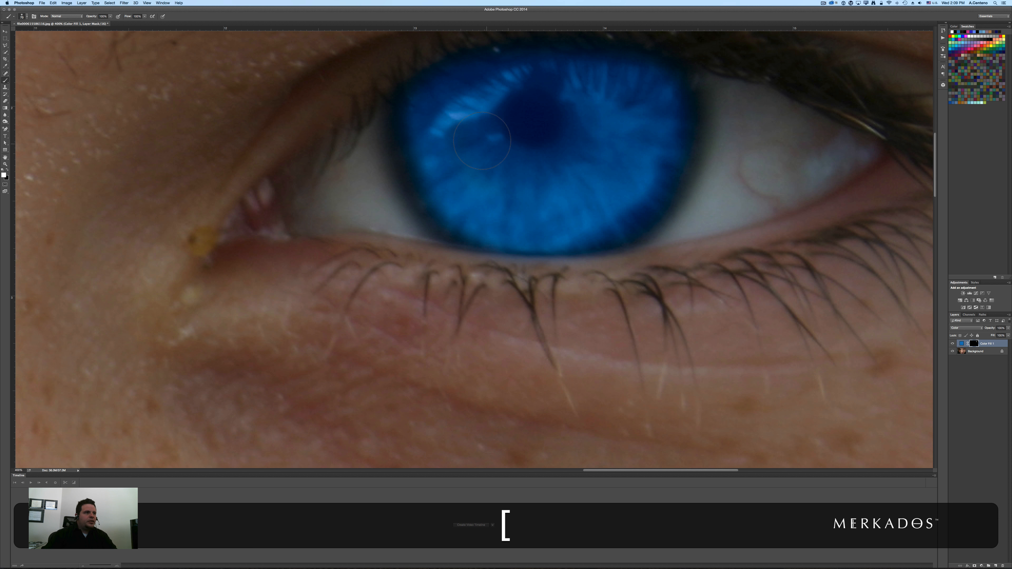
{"action": "key", "text": "bracketleft"}
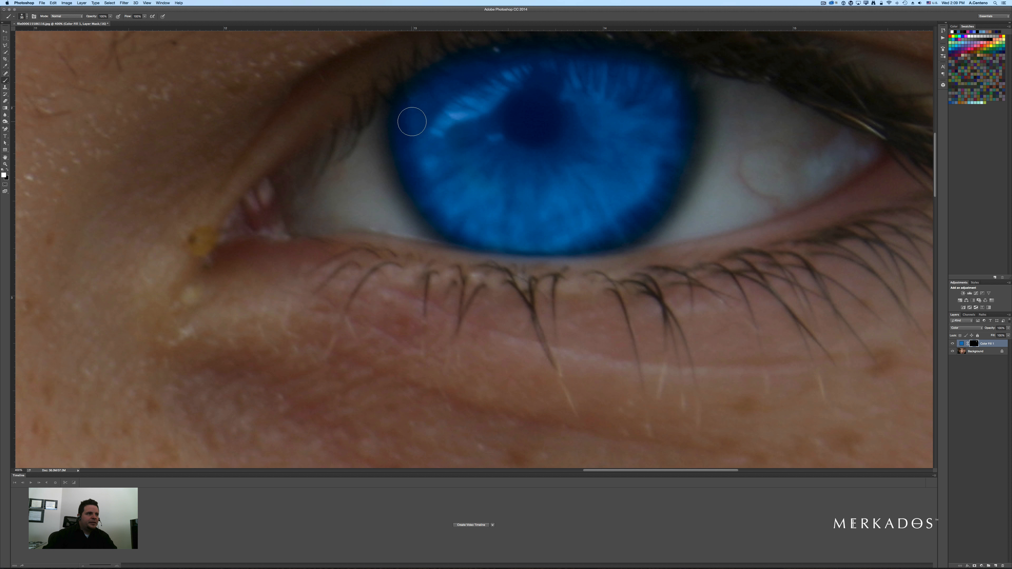
{"action": "key", "text": "bracketleft"}
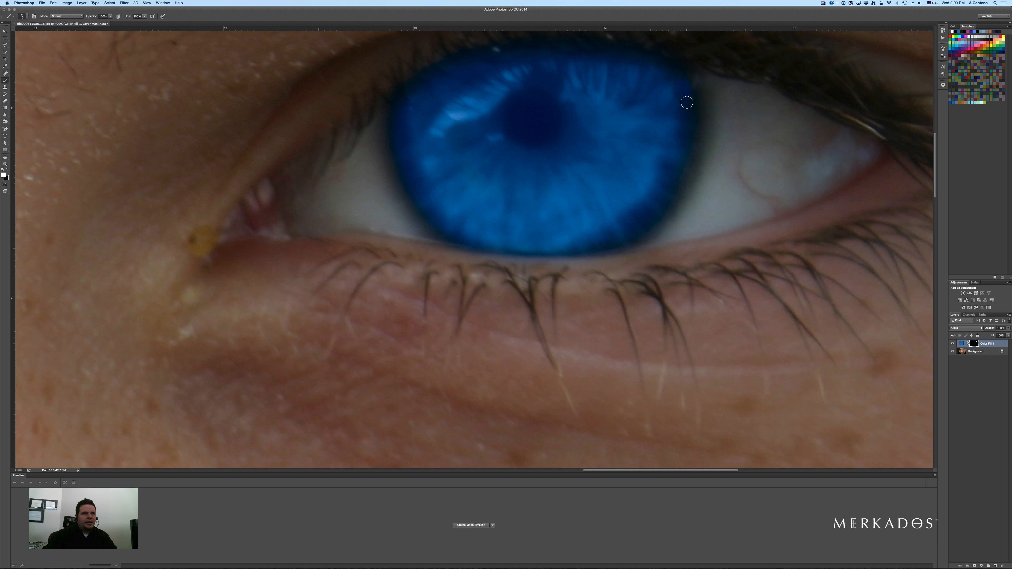
{"action": "key", "text": "bracketright"}
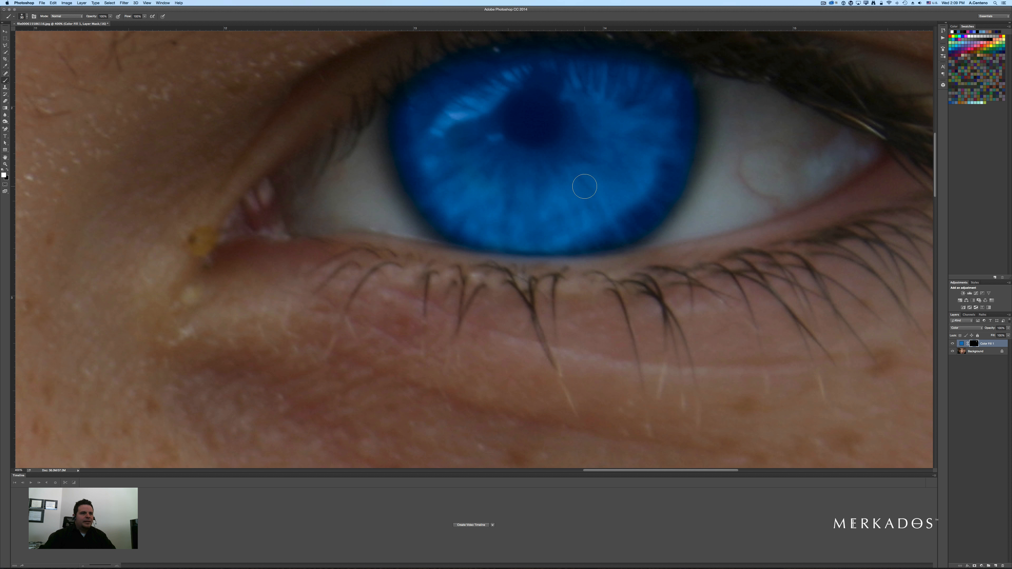
{"action": "key", "text": "x"}
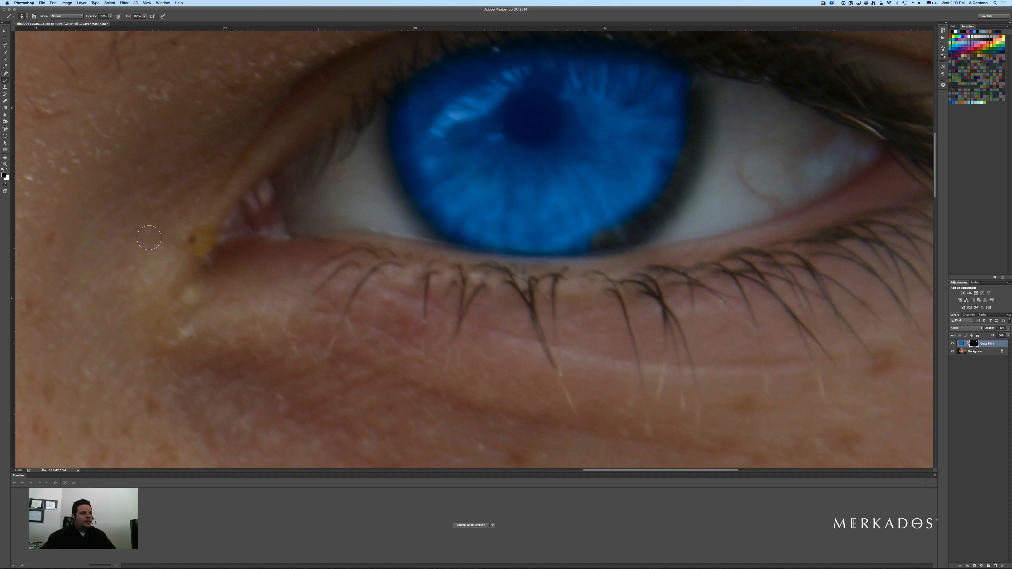
{"action": "key", "text": "x"}
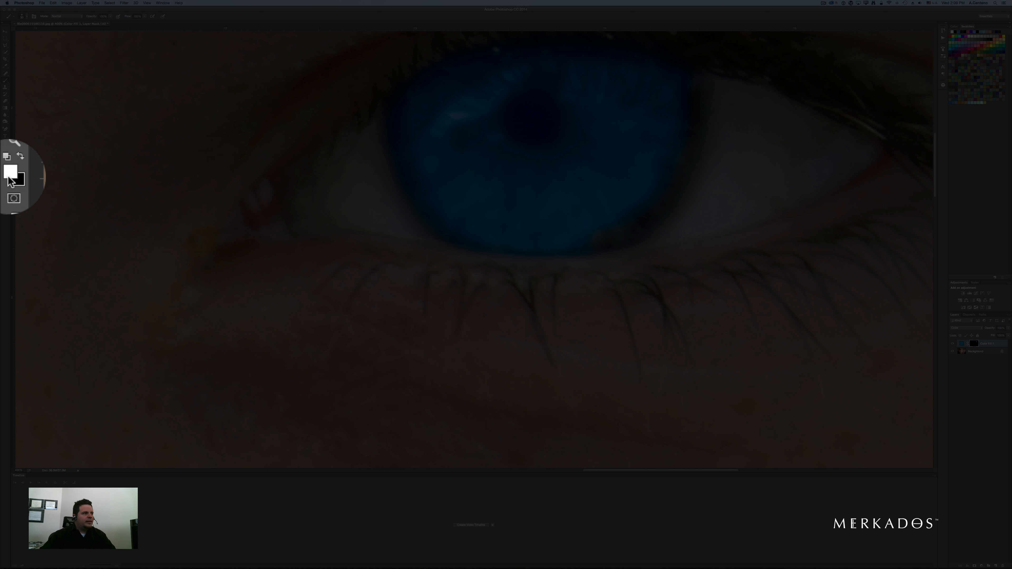
{"action": "key", "text": "x"}
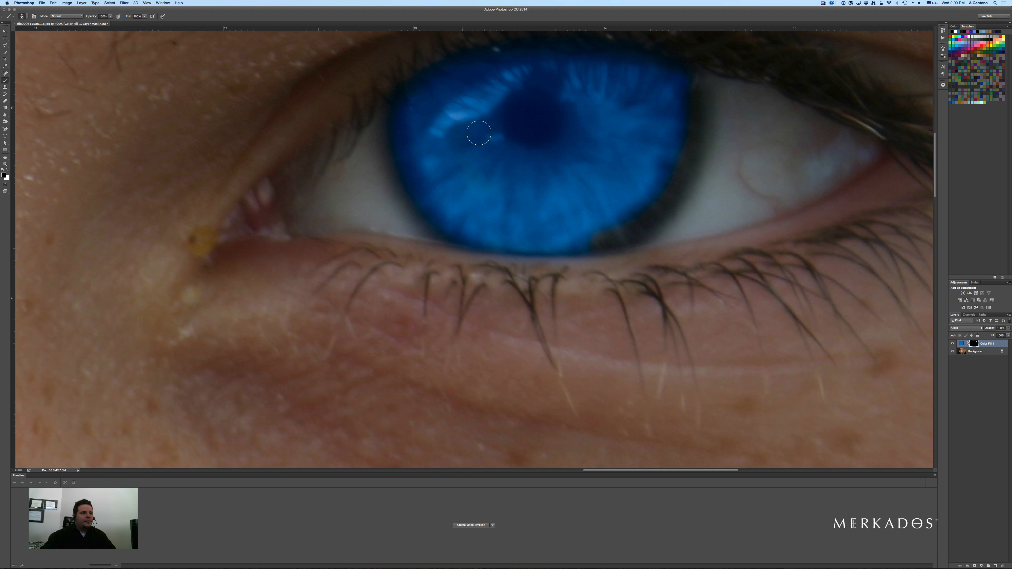
{"action": "key", "text": "x"}
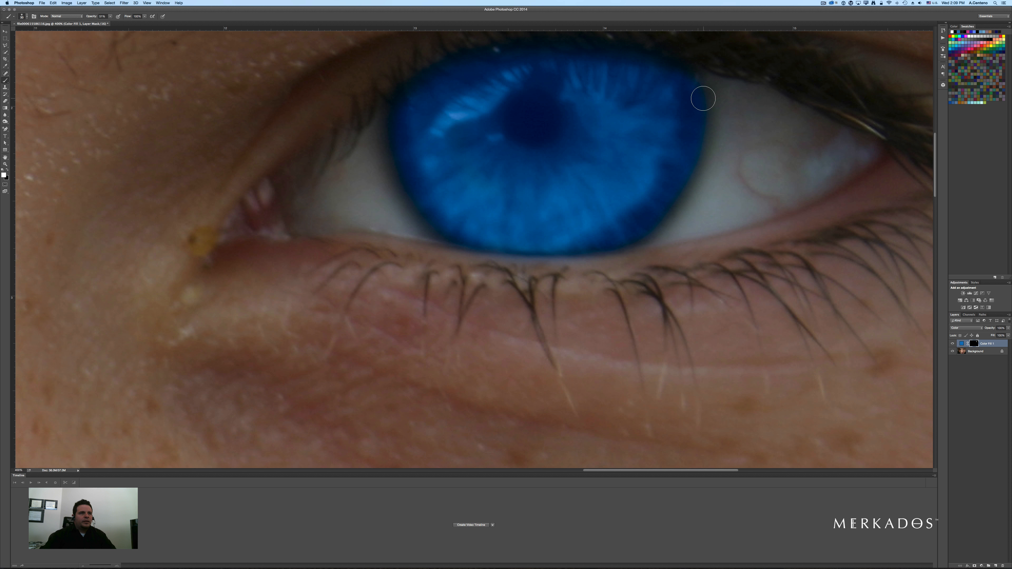
{"action": "key", "text": "x"}
{"action": "left_click", "coordinate": [573, 227], "text": "super"}
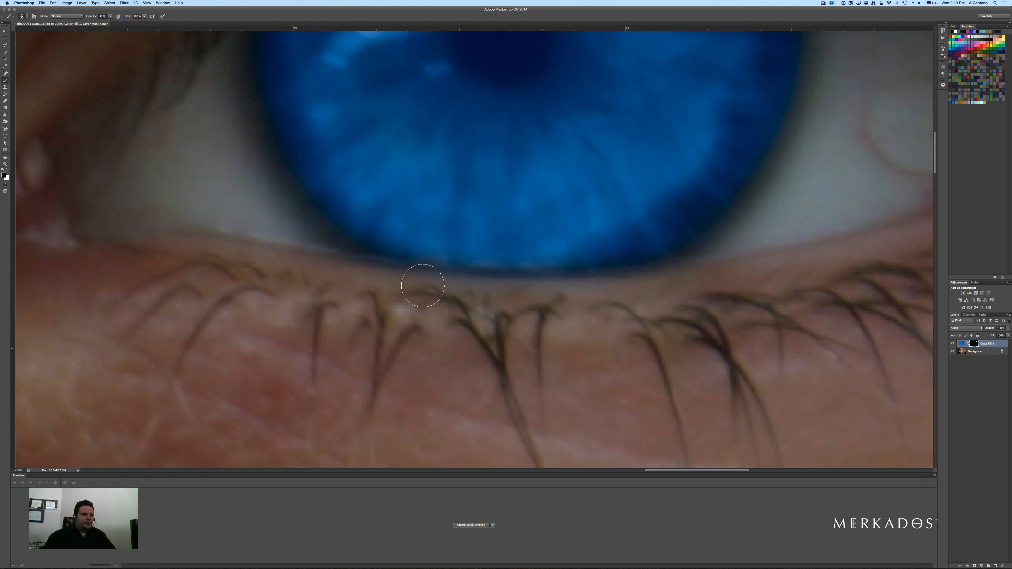
- Paint white on the mask over the left eye's iris to reveal the blue there
{"action": "left_click", "coordinate": [479, 148], "text": "alt"}
{"action": "left_click", "coordinate": [480, 149], "text": "alt"}
{"action": "left_click", "coordinate": [481, 149], "text": "alt"}
{"action": "left_click", "coordinate": [480, 149], "text": "alt"}
{"action": "left_click", "coordinate": [481, 149], "text": "alt"}
{"action": "left_click", "coordinate": [481, 148], "text": "alt"}
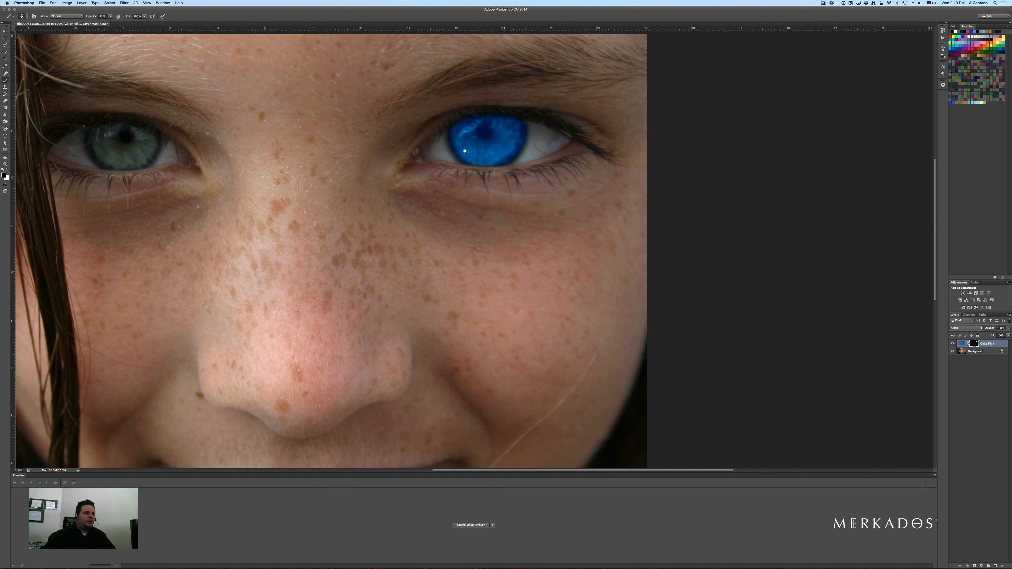
{"action": "left_click", "coordinate": [481, 149], "text": "alt"}
{"action": "left_click", "coordinate": [430, 165], "text": "super"}
{"action": "left_click_drag", "start_coordinate": [431, 165], "coordinate": [453, 177]}
{"action": "left_click_drag", "start_coordinate": [581, 264], "coordinate": [471, 164]}
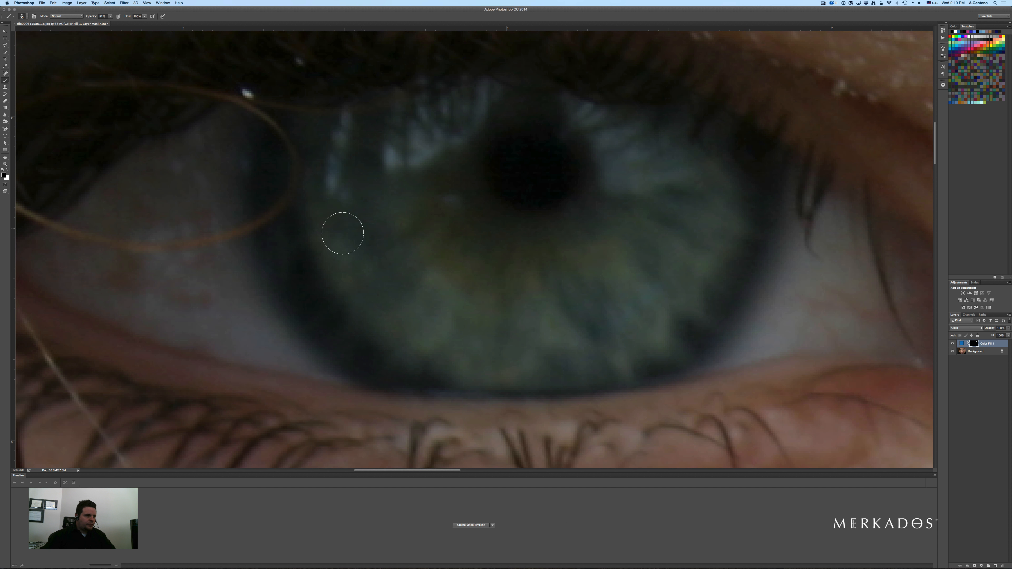
{"action": "key", "text": "x"}
{"action": "left_click_drag", "start_coordinate": [326, 243], "coordinate": [344, 277]}
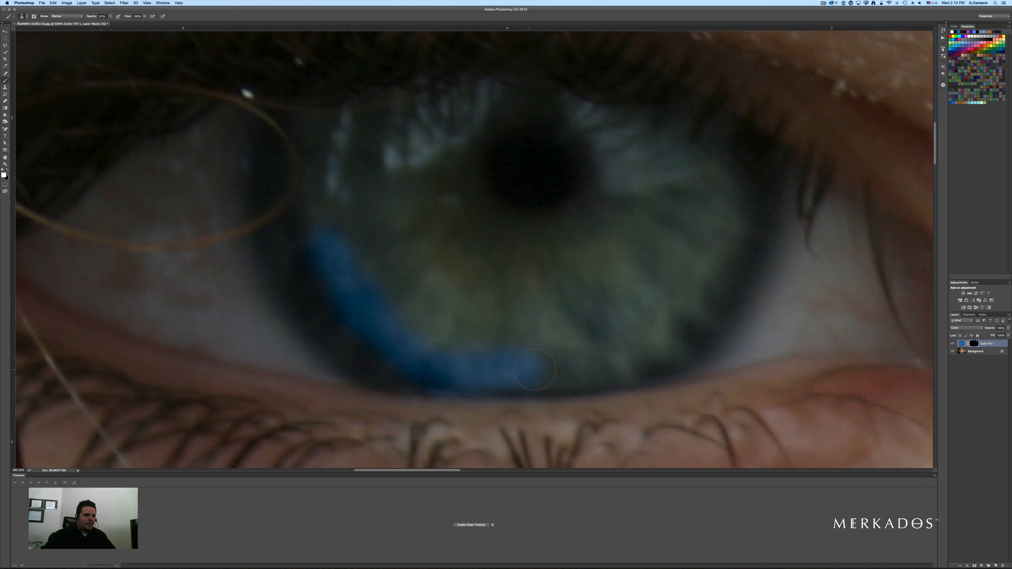
{"action": "left_click_drag", "start_coordinate": [689, 317], "coordinate": [732, 209]}
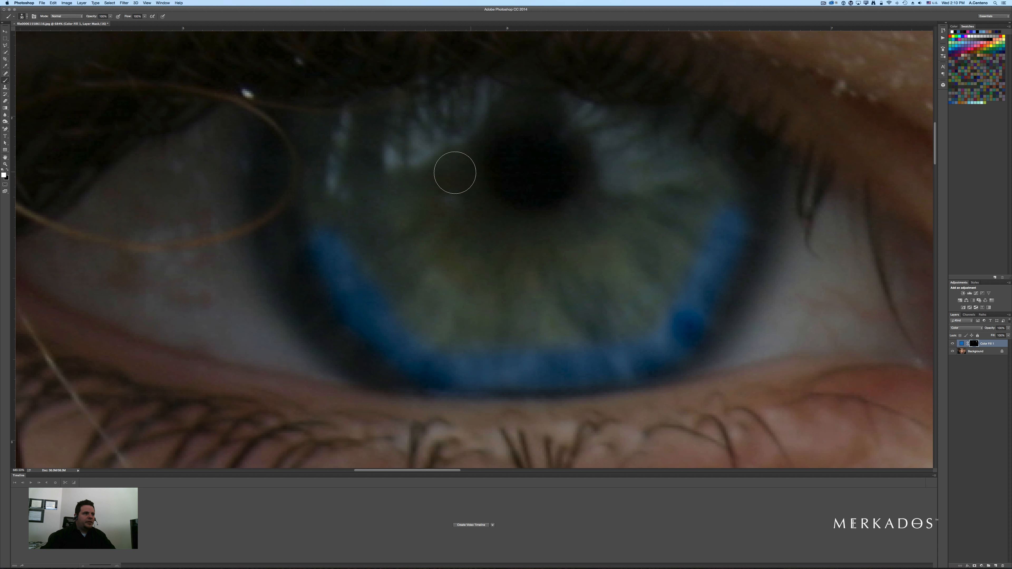
{"action": "mouse_move", "coordinate": [458, 172]}
{"action": "left_mouse_down"}
{"action": "mouse_move", "coordinate": [432, 150]}
{"action": "mouse_move", "coordinate": [351, 195]}
{"action": "mouse_move", "coordinate": [370, 259]}
{"action": "mouse_move", "coordinate": [369, 277]}
{"action": "mouse_move", "coordinate": [357, 275]}
{"action": "mouse_move", "coordinate": [400, 314]}
{"action": "mouse_move", "coordinate": [434, 335]}
{"action": "mouse_move", "coordinate": [505, 346]}
{"action": "mouse_move", "coordinate": [642, 322]}
{"action": "mouse_move", "coordinate": [713, 233]}
{"action": "mouse_move", "coordinate": [719, 188]}
{"action": "mouse_move", "coordinate": [714, 172]}
{"action": "mouse_move", "coordinate": [586, 84]}
{"action": "mouse_move", "coordinate": [394, 96]}
{"action": "mouse_move", "coordinate": [332, 116]}
{"action": "mouse_move", "coordinate": [310, 152]}
{"action": "mouse_move", "coordinate": [315, 248]}
{"action": "mouse_move", "coordinate": [316, 208]}
{"action": "mouse_move", "coordinate": [382, 134]}
{"action": "mouse_move", "coordinate": [405, 128]}
{"action": "mouse_move", "coordinate": [556, 114]}
{"action": "mouse_move", "coordinate": [603, 127]}
{"action": "mouse_move", "coordinate": [707, 194]}
{"action": "mouse_move", "coordinate": [679, 215]}
{"action": "mouse_move", "coordinate": [572, 118]}
{"action": "mouse_move", "coordinate": [440, 141]}
{"action": "mouse_move", "coordinate": [373, 194]}
{"action": "mouse_move", "coordinate": [622, 172]}
{"action": "mouse_move", "coordinate": [661, 183]}
{"action": "mouse_move", "coordinate": [500, 123]}
{"action": "mouse_move", "coordinate": [552, 147]}
{"action": "mouse_move", "coordinate": [399, 169]}
{"action": "mouse_move", "coordinate": [361, 195]}
{"action": "mouse_move", "coordinate": [665, 198]}
{"action": "mouse_move", "coordinate": [664, 223]}
{"action": "mouse_move", "coordinate": [463, 219]}
{"action": "mouse_move", "coordinate": [388, 230]}
{"action": "mouse_move", "coordinate": [603, 230]}
{"action": "mouse_move", "coordinate": [661, 259]}
{"action": "mouse_move", "coordinate": [628, 271]}
{"action": "mouse_move", "coordinate": [409, 263]}
{"action": "mouse_move", "coordinate": [634, 265]}
{"action": "mouse_move", "coordinate": [639, 293]}
{"action": "mouse_move", "coordinate": [449, 301]}
{"action": "mouse_move", "coordinate": [400, 281]}
{"action": "mouse_move", "coordinate": [449, 306]}
{"action": "mouse_move", "coordinate": [532, 313]}
{"action": "mouse_move", "coordinate": [605, 299]}
{"action": "mouse_move", "coordinate": [660, 220]}
{"action": "mouse_move", "coordinate": [657, 146]}
{"action": "mouse_move", "coordinate": [629, 93]}
{"action": "mouse_move", "coordinate": [655, 99]}
{"action": "left_mouse_up"}
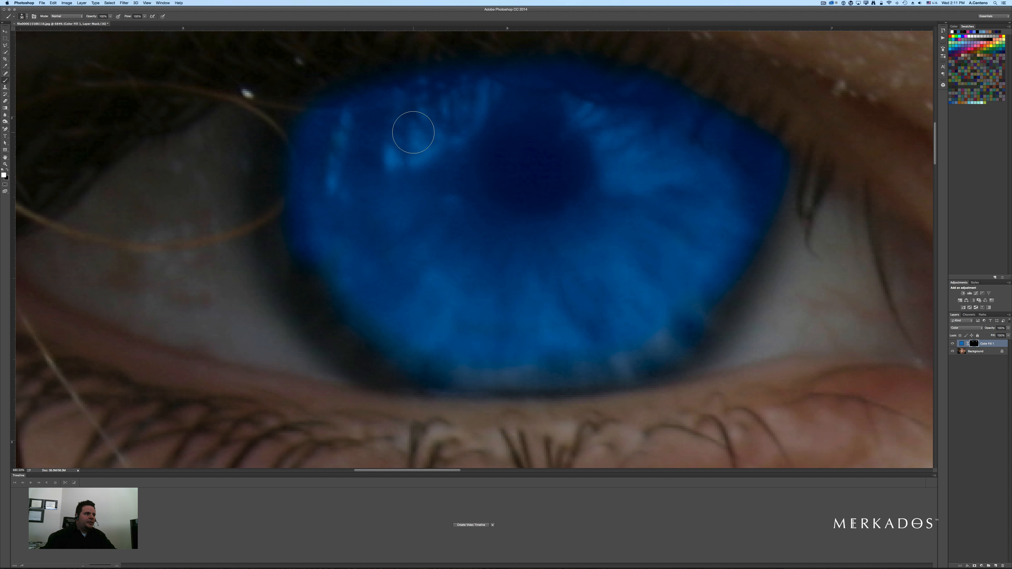
{"action": "mouse_move", "coordinate": [308, 139]}
{"action": "left_mouse_down"}
{"action": "mouse_move", "coordinate": [291, 187]}
{"action": "mouse_move", "coordinate": [309, 273]}
{"action": "mouse_move", "coordinate": [375, 342]}
{"action": "mouse_move", "coordinate": [419, 360]}
{"action": "mouse_move", "coordinate": [572, 361]}
{"action": "mouse_move", "coordinate": [659, 342]}
{"action": "mouse_move", "coordinate": [651, 354]}
{"action": "mouse_move", "coordinate": [680, 334]}
{"action": "mouse_move", "coordinate": [756, 226]}
{"action": "left_mouse_up"}
{"action": "key", "text": "x"}
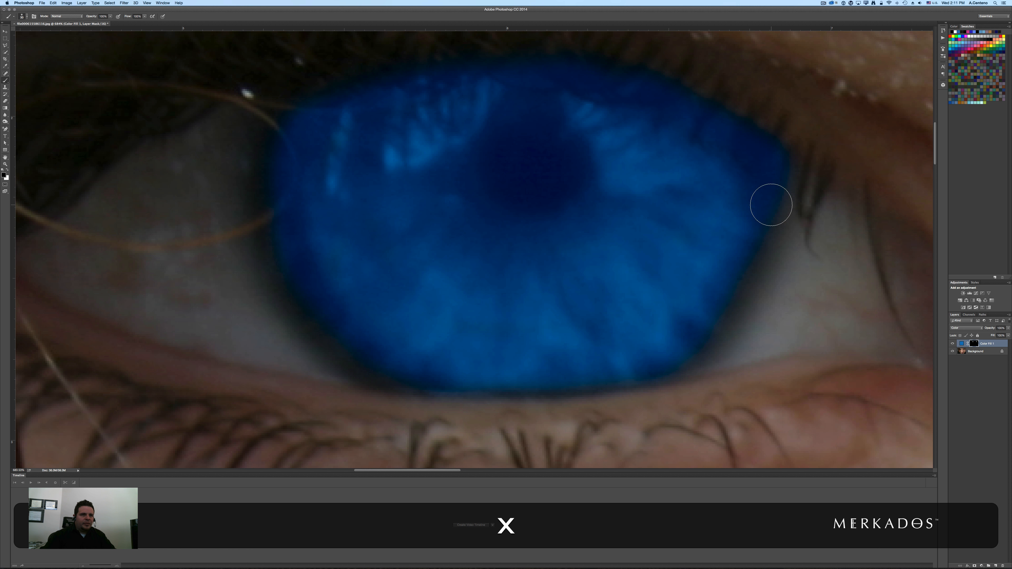
{"action": "left_click_drag", "start_coordinate": [768, 168], "coordinate": [755, 192]}
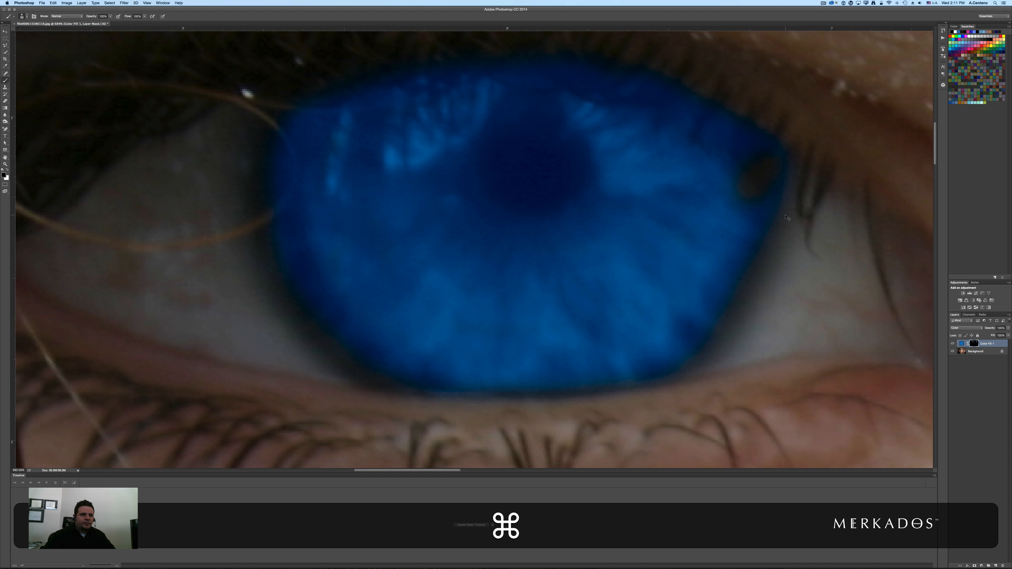
{"action": "key", "text": "super+z"}
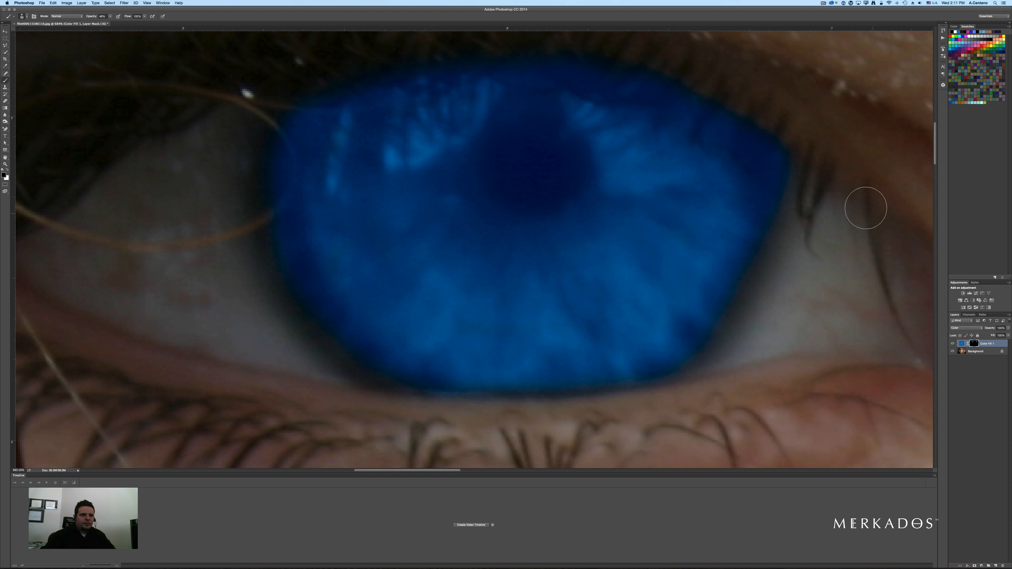
- Refine the left iris's outer edge on the mask, toggling between black and white paint
{"action": "key", "text": "x"}
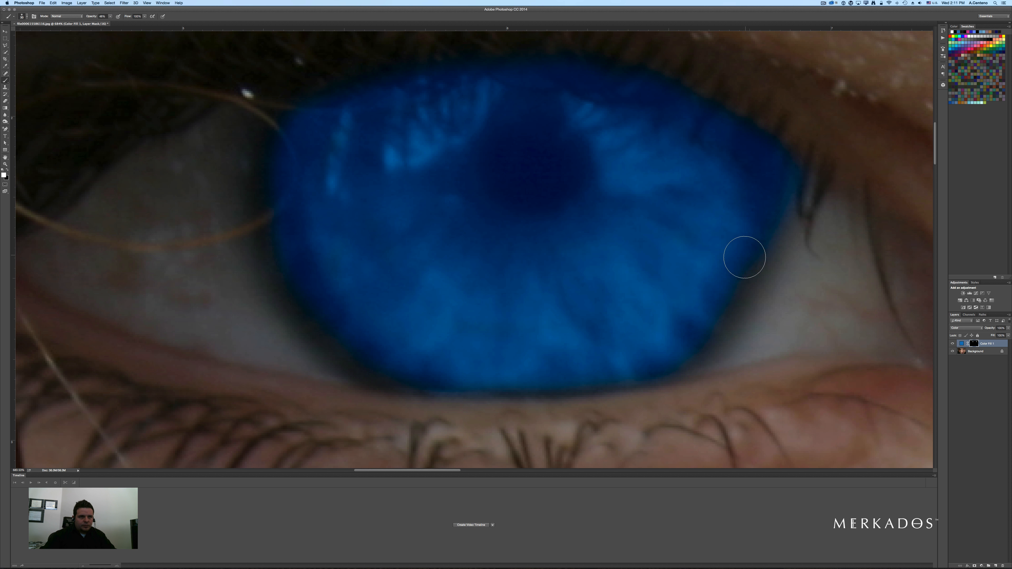
{"action": "key", "text": "x"}
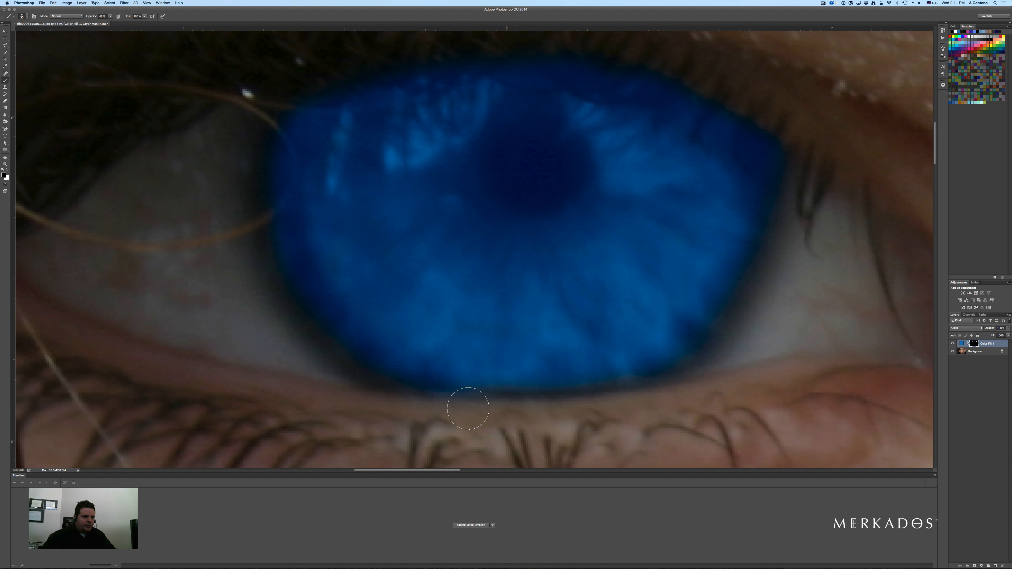
{"action": "key", "text": "x"}
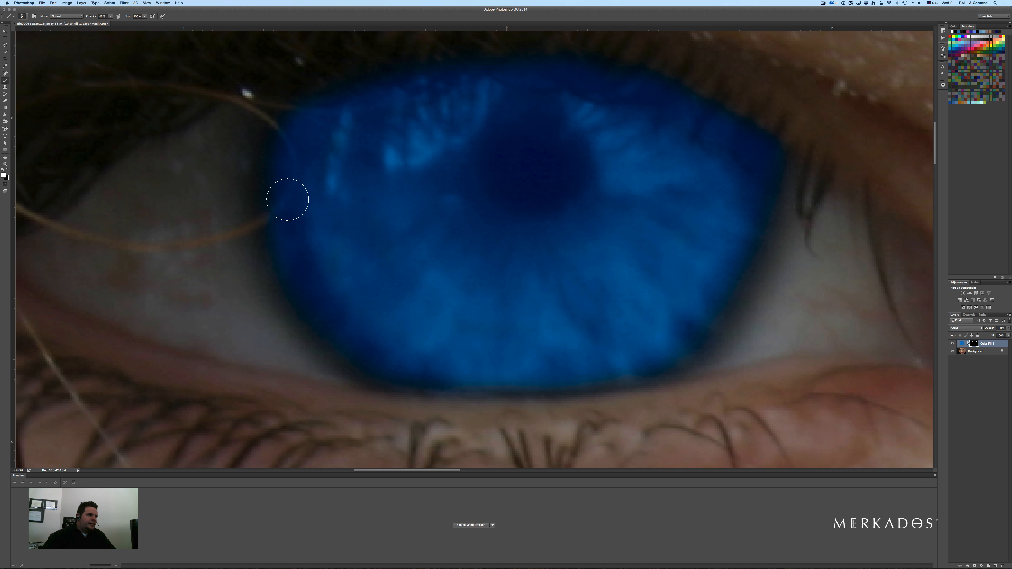
{"action": "mouse_move", "coordinate": [278, 164]}
{"action": "left_mouse_down"}
{"action": "mouse_move", "coordinate": [277, 224]}
{"action": "mouse_move", "coordinate": [294, 280]}
{"action": "mouse_move", "coordinate": [325, 337]}
{"action": "mouse_move", "coordinate": [360, 363]}
{"action": "left_mouse_up"}
{"action": "key", "text": "x"}
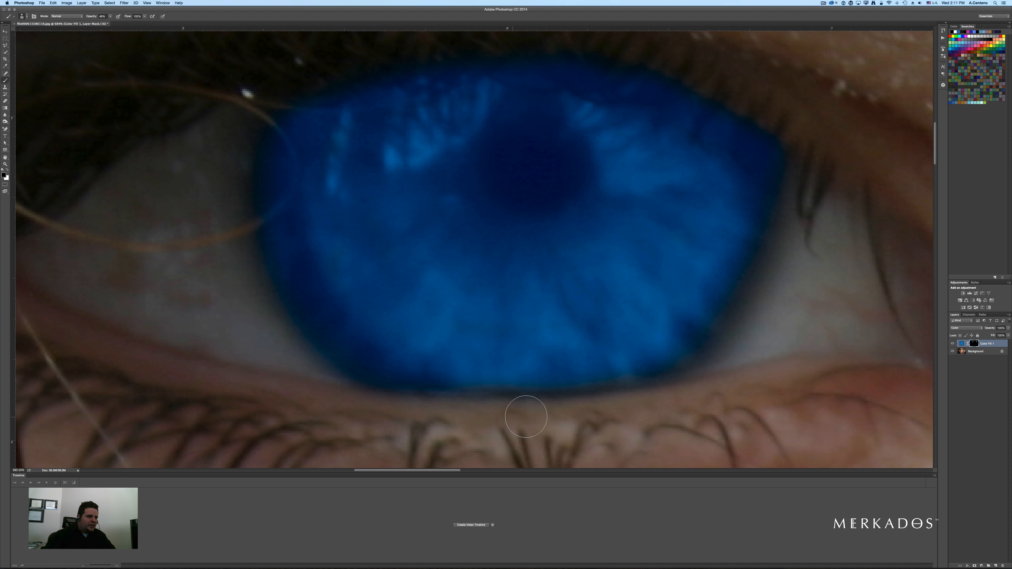
- Paint along the lower edge of the iris beside the hair strands on the mask to reveal the colour there
{"action": "key", "text": "space"}
{"action": "left_click", "coordinate": [547, 234], "text": "alt"}
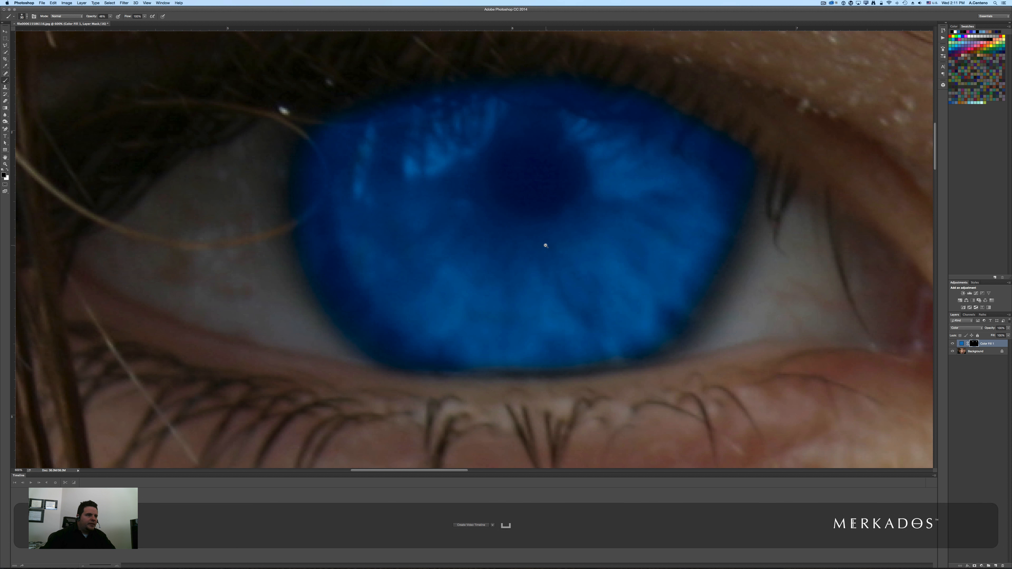
{"action": "left_click", "coordinate": [547, 243], "text": "alt"}
{"action": "left_click", "coordinate": [547, 243], "text": "alt"}
{"action": "left_click", "coordinate": [547, 244], "text": "alt"}
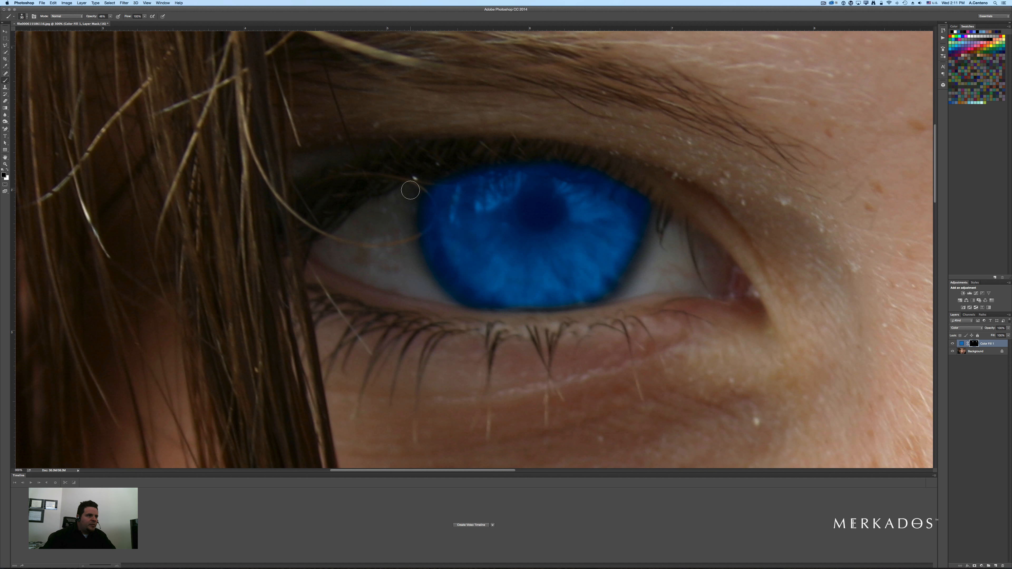
{"action": "key", "text": "x"}
{"action": "key", "text": "x"}
{"action": "mouse_move", "coordinate": [462, 312]}
{"action": "left_mouse_down"}
{"action": "mouse_move", "coordinate": [420, 257]}
{"action": "mouse_move", "coordinate": [423, 187]}
{"action": "mouse_move", "coordinate": [471, 164]}
{"action": "mouse_move", "coordinate": [435, 170]}
{"action": "mouse_move", "coordinate": [496, 155]}
{"action": "mouse_move", "coordinate": [579, 162]}
{"action": "mouse_move", "coordinate": [657, 209]}
{"action": "mouse_move", "coordinate": [629, 281]}
{"action": "mouse_move", "coordinate": [595, 311]}
{"action": "left_mouse_up"}
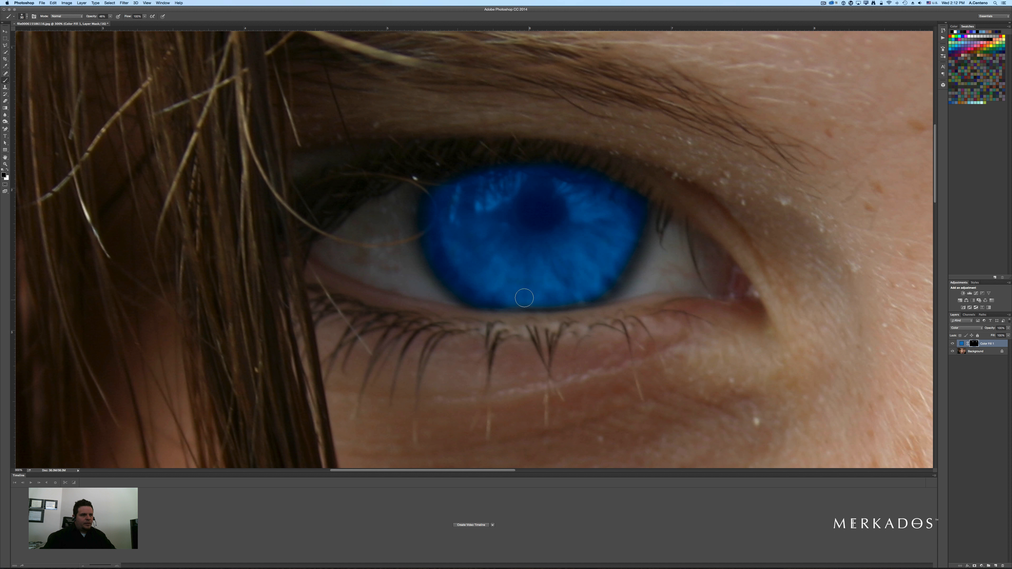
- Zoom out and inspect the masked colour on both irises up close
{"action": "key", "text": "space"}
{"action": "left_click", "coordinate": [645, 229], "text": "alt"}
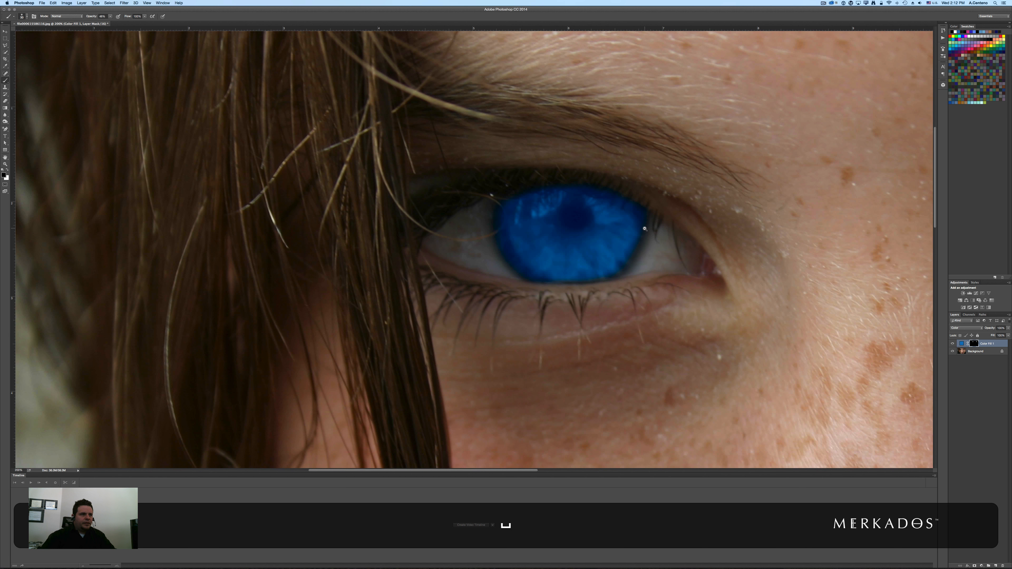
{"action": "left_click", "coordinate": [640, 228], "text": "alt"}
{"action": "left_click", "coordinate": [641, 229], "text": "alt"}
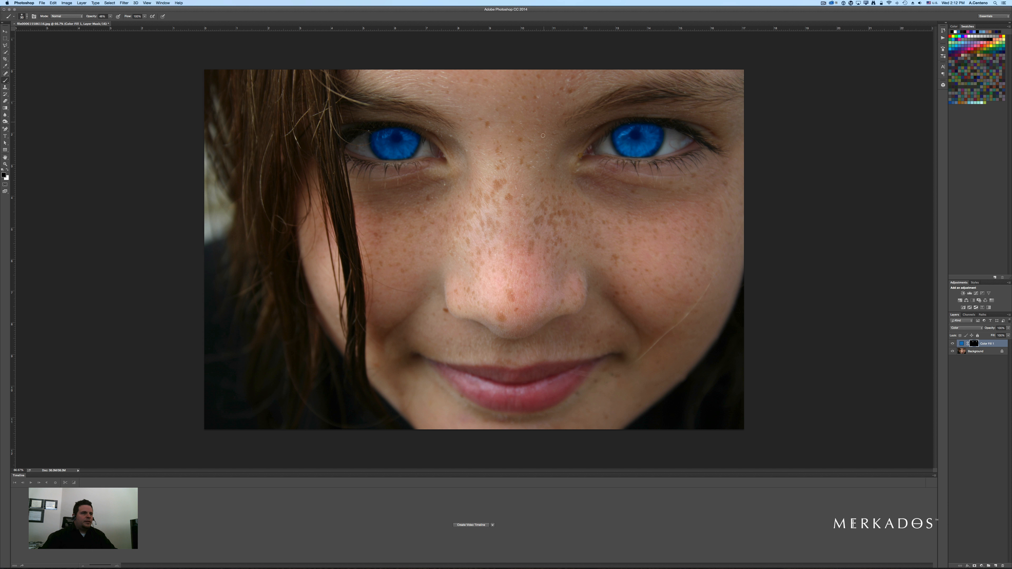
{"action": "left_click", "coordinate": [639, 127], "text": "super"}
{"action": "left_click", "coordinate": [639, 127], "text": "super"}
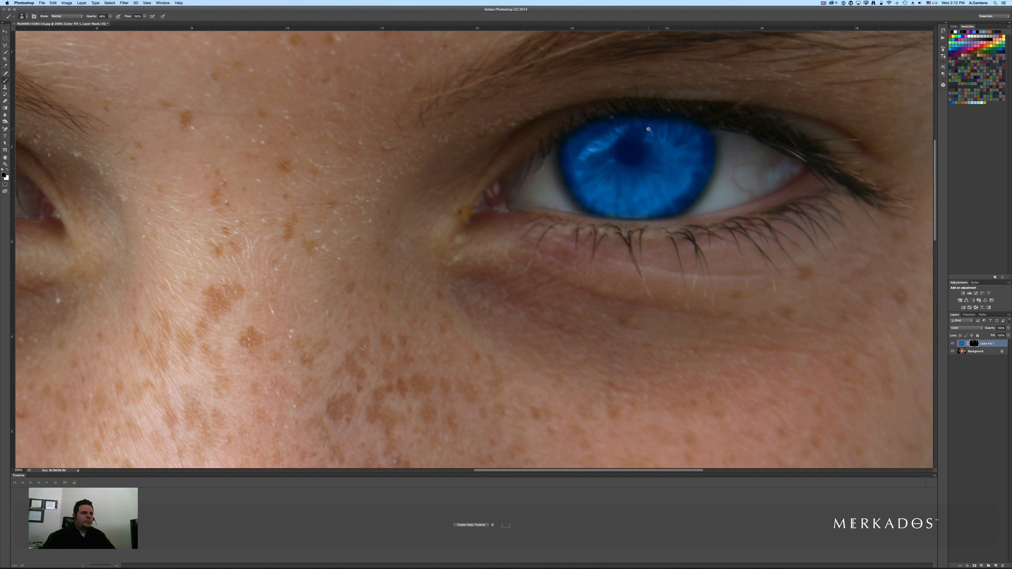
{"action": "left_click", "coordinate": [639, 127], "text": "super"}
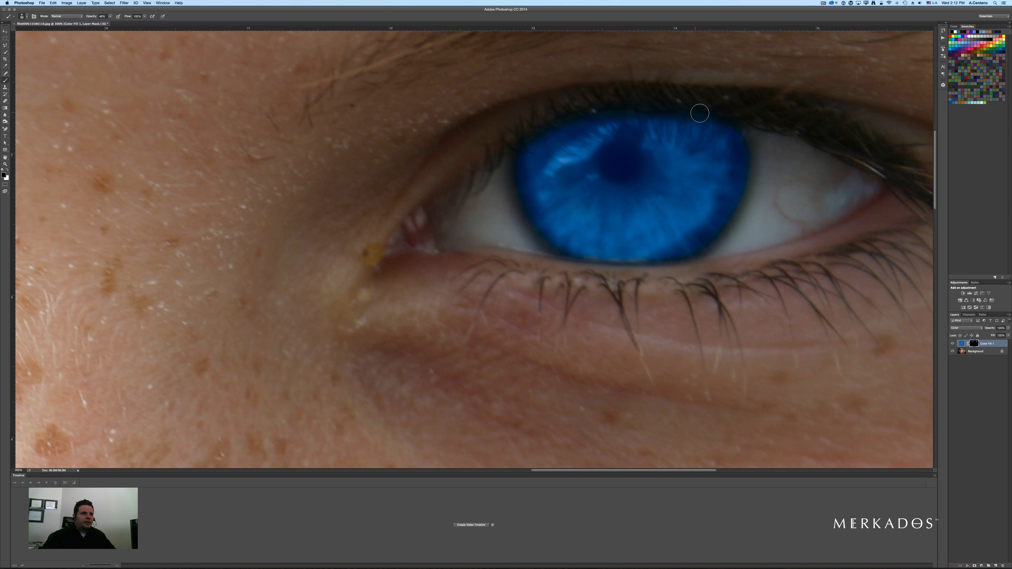
{"action": "key", "text": "space"}
{"action": "left_click_drag", "start_coordinate": [363, 168], "coordinate": [918, 194]}
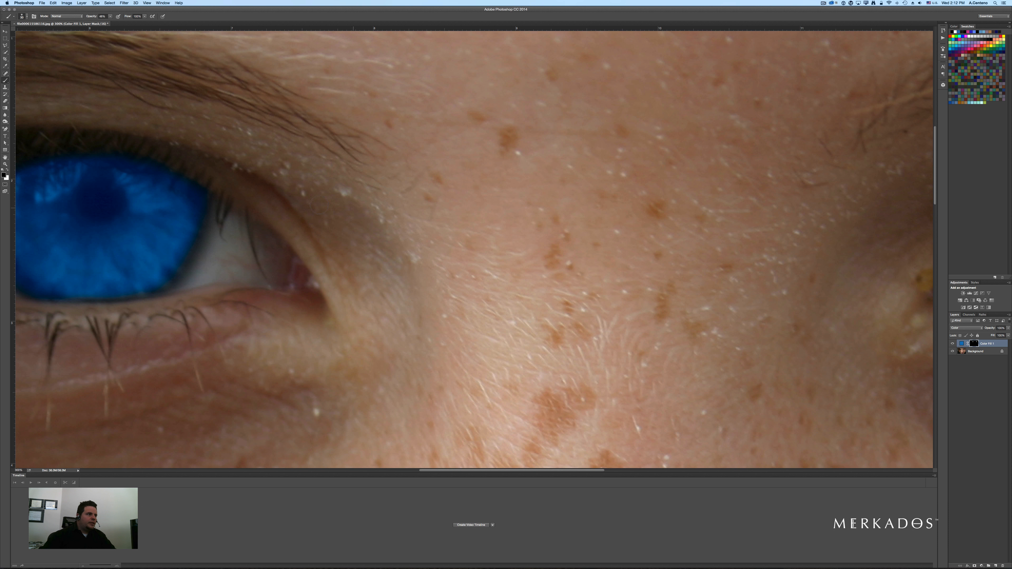
{"action": "key", "text": "space"}
{"action": "left_click_drag", "start_coordinate": [156, 204], "coordinate": [319, 207]}
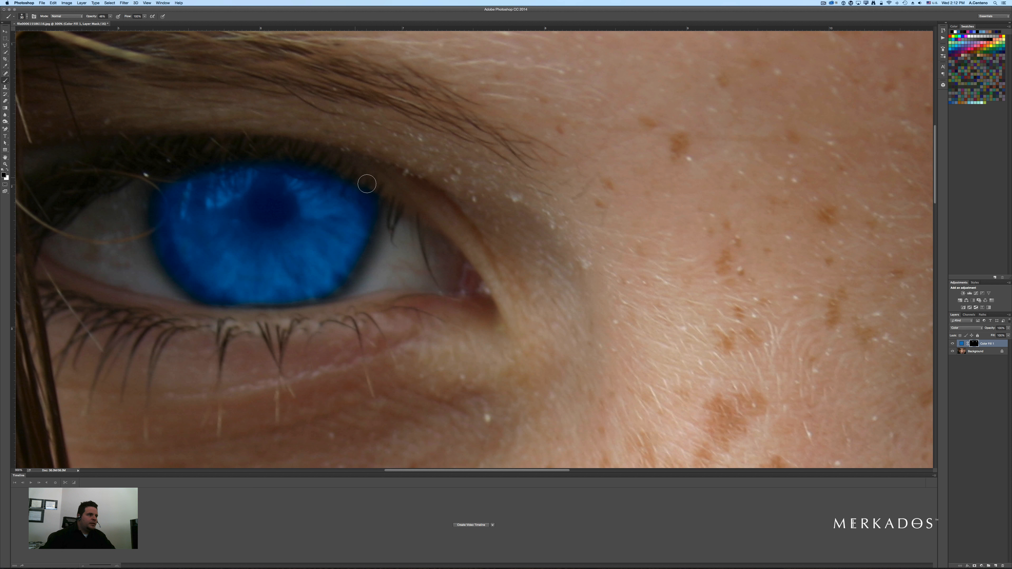
{"action": "left_click", "coordinate": [552, 164], "text": "alt"}
{"action": "left_click", "coordinate": [552, 164], "text": "alt"}
{"action": "left_click", "coordinate": [552, 164], "text": "alt"}
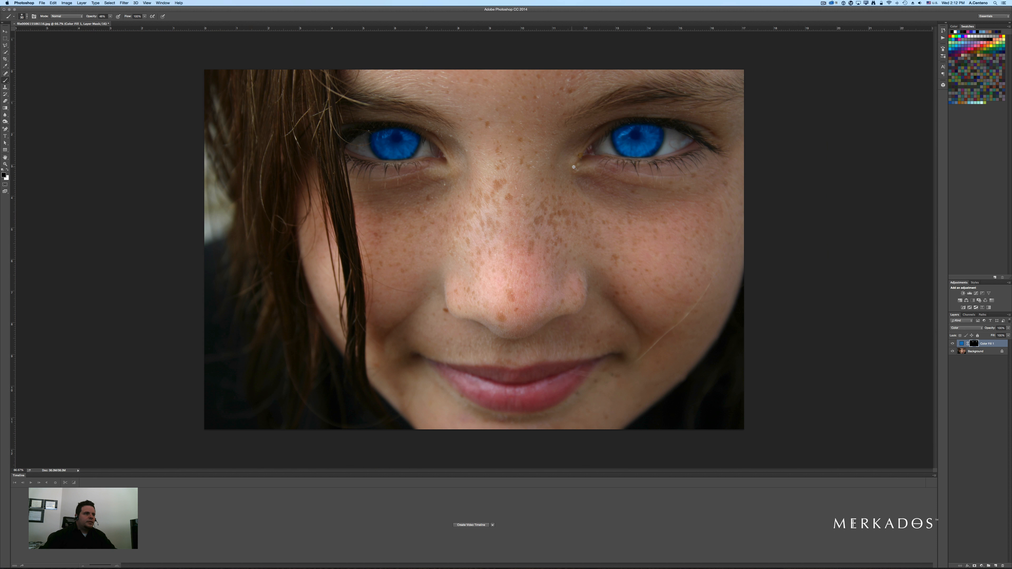
{"action": "key", "text": "space"}
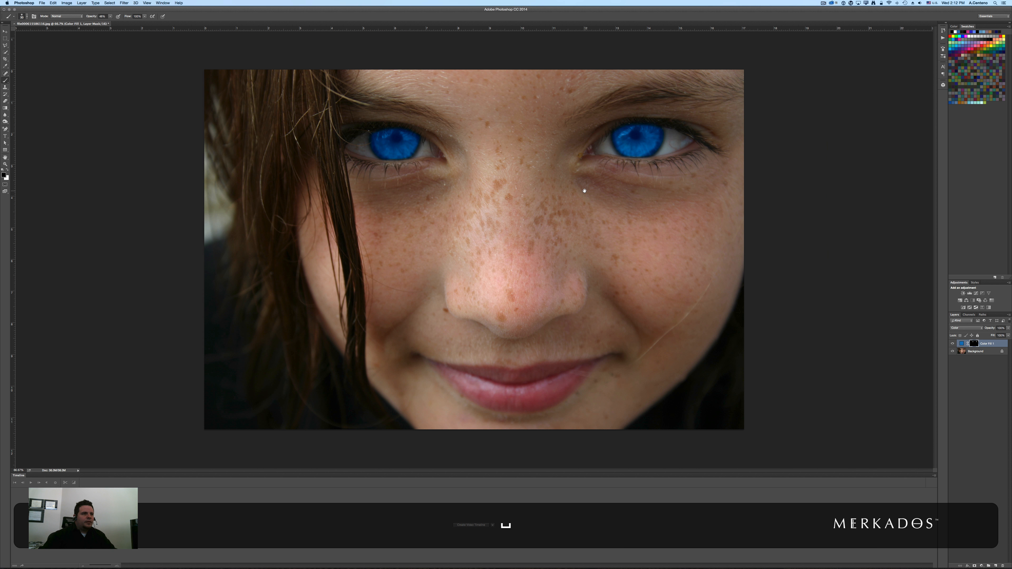
- Open the layer mask's properties and add a slight feather to soften the mask edges
{"action": "double_click", "coordinate": [975, 343]}
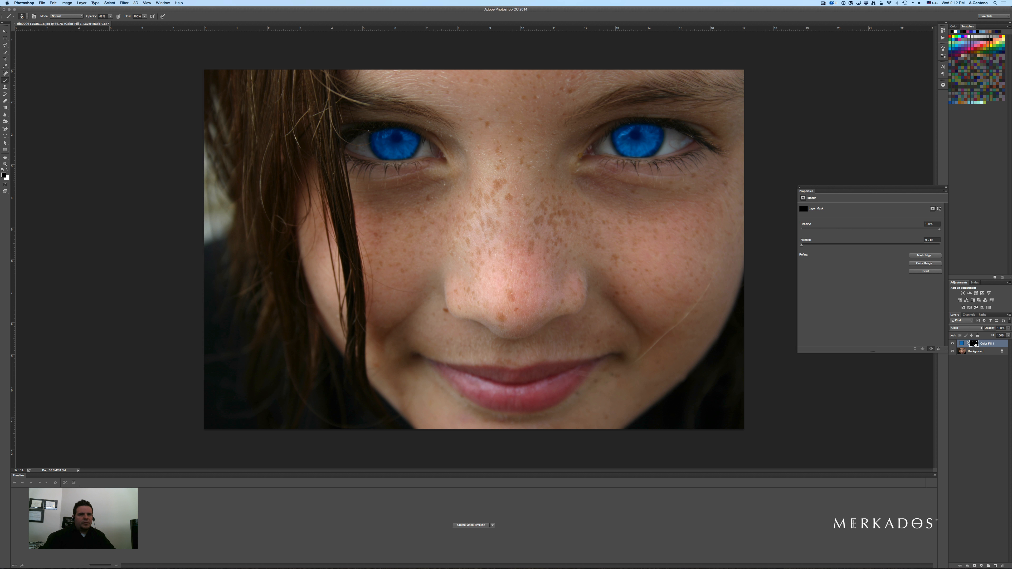
{"action": "left_click_drag", "start_coordinate": [802, 245], "coordinate": [808, 246]}
{"action": "left_click", "coordinate": [863, 244]}
{"action": "left_click", "coordinate": [811, 245]}
{"action": "left_click_drag", "start_coordinate": [811, 245], "coordinate": [808, 245]}
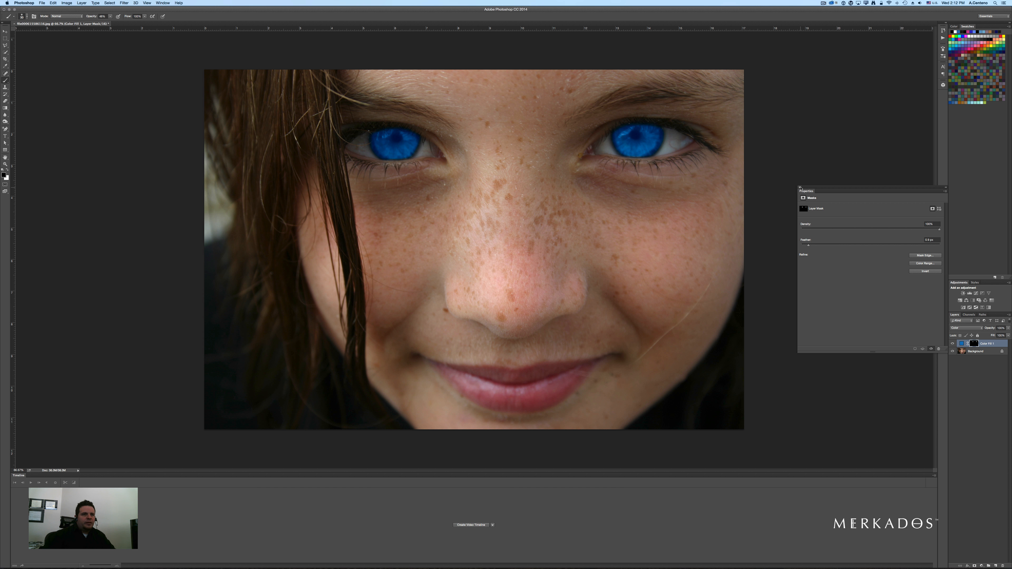
{"action": "left_click", "coordinate": [799, 188]}
- Change the Solid Color fill layer's colour from blue to green
{"action": "key", "text": "space"}
{"action": "left_click", "coordinate": [556, 163], "text": "alt"}
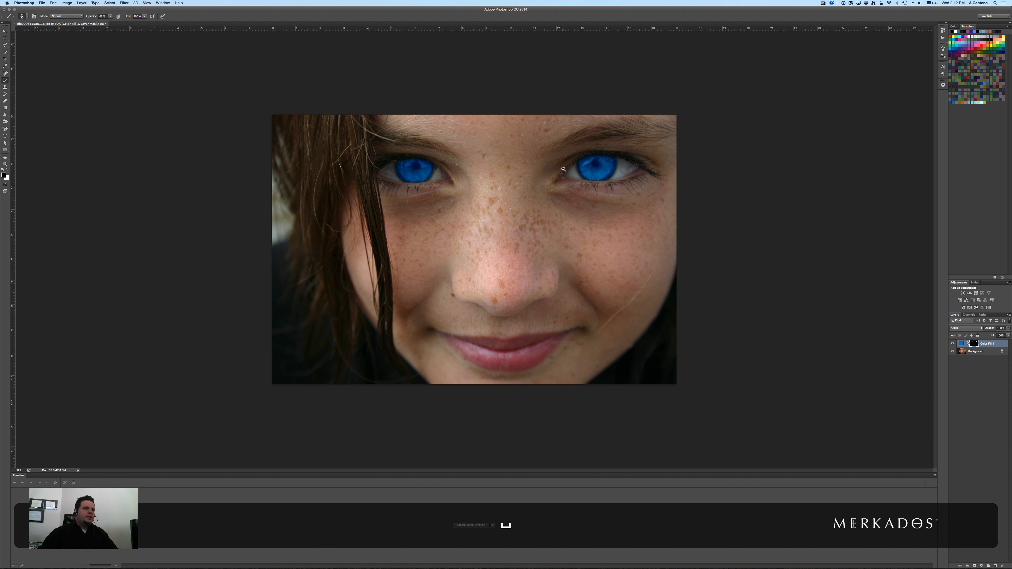
{"action": "key", "text": "space"}
{"action": "left_click", "coordinate": [557, 163], "text": "super"}
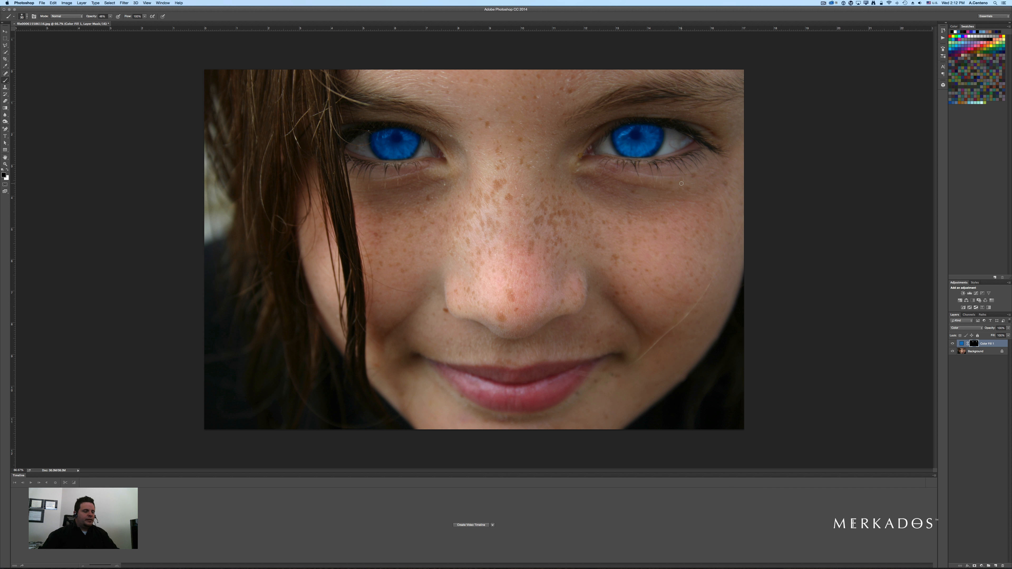
{"action": "key", "text": "v"}
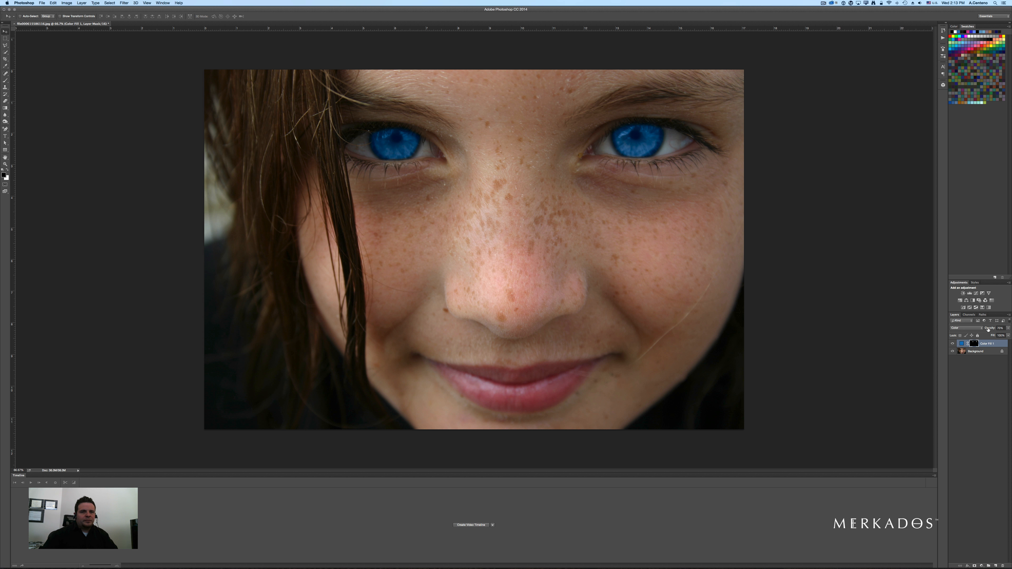
{"action": "double_click", "coordinate": [961, 344]}
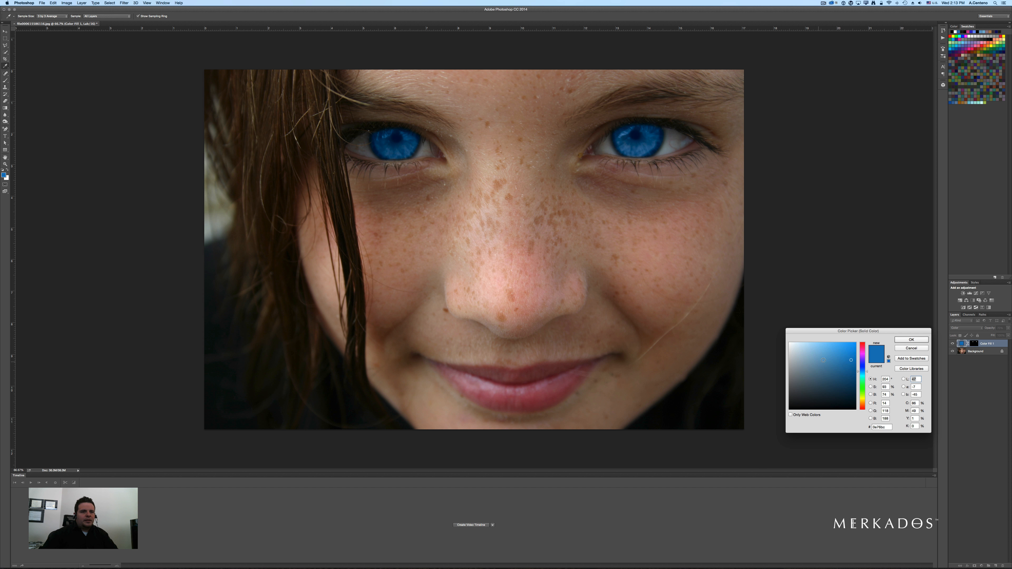
{"action": "left_click", "coordinate": [830, 368]}
{"action": "left_click", "coordinate": [862, 384]}
{"action": "left_click", "coordinate": [826, 361]}
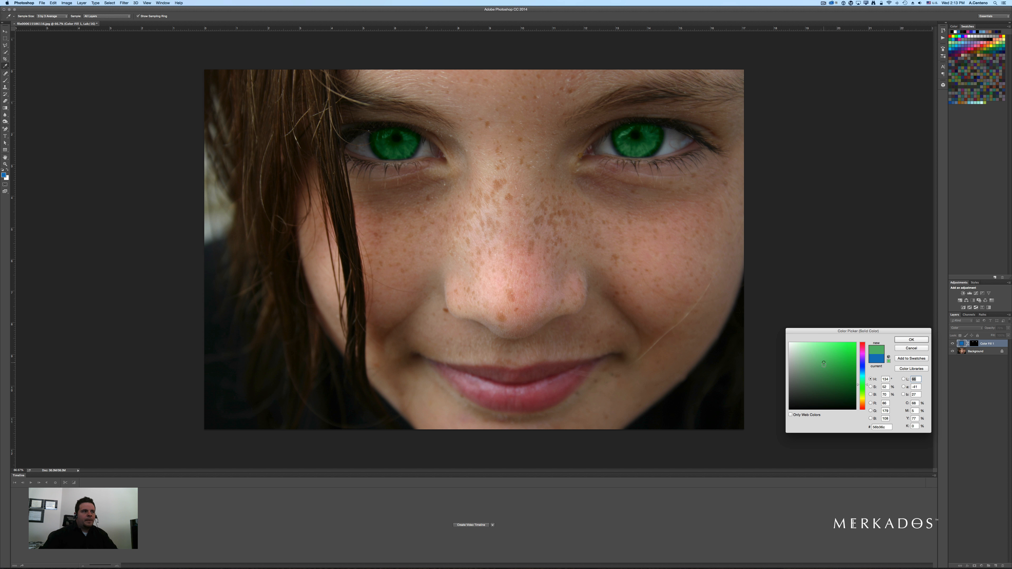
{"action": "left_click", "coordinate": [821, 377]}
{"action": "left_click", "coordinate": [899, 341]}
- Pick a brighter, more saturated green for the Solid Color fill
{"action": "key", "text": "space"}
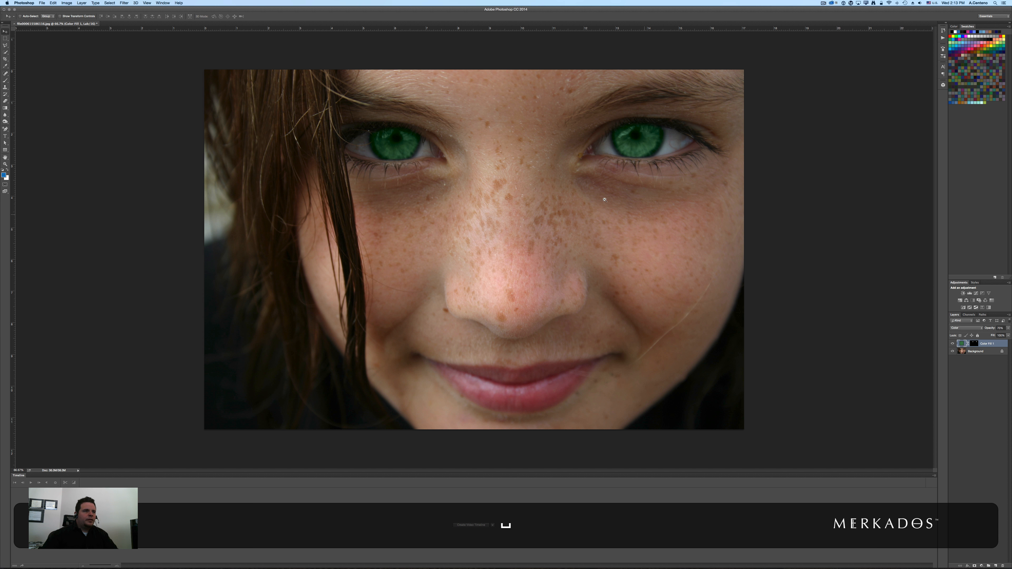
{"action": "left_click", "coordinate": [561, 189], "text": "alt"}
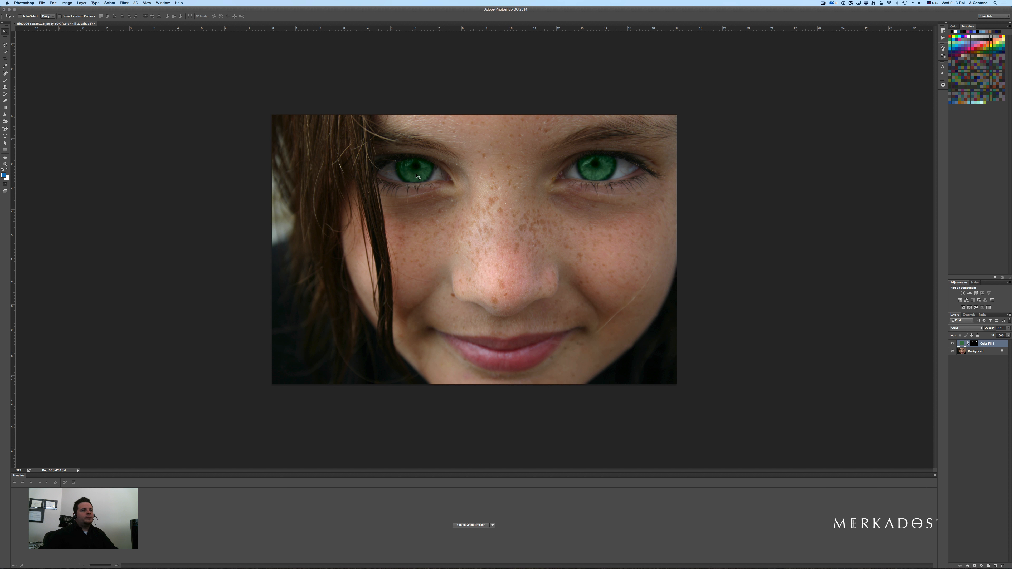
{"action": "double_click", "coordinate": [962, 343]}
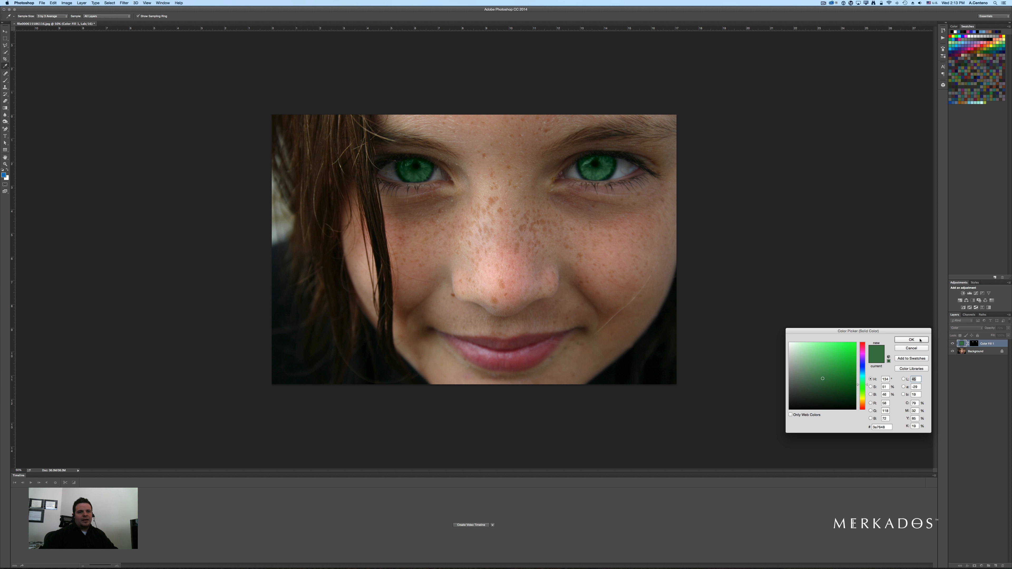
{"action": "left_click", "coordinate": [851, 350]}
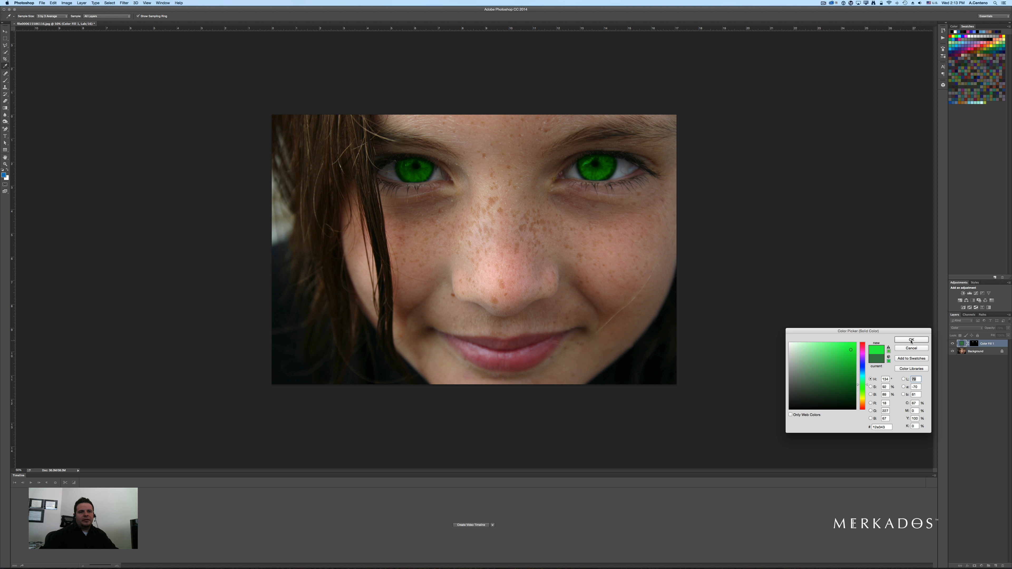
{"action": "left_click", "coordinate": [911, 341]}
- Adjust the Solid Color fill to a slightly softer green
{"action": "key", "text": "space"}
{"action": "left_click", "coordinate": [536, 182], "text": "super"}
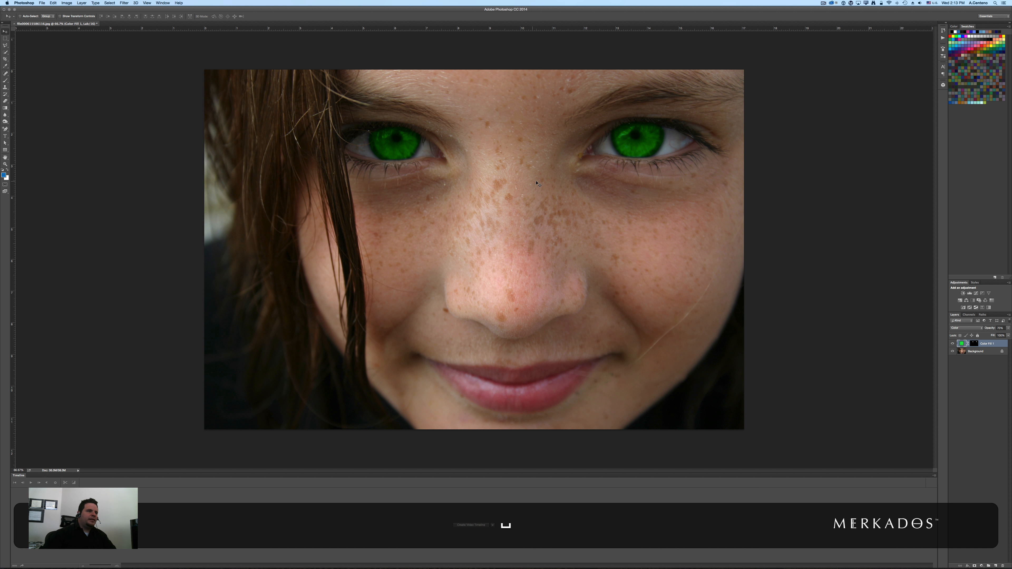
{"action": "left_click", "coordinate": [582, 194], "text": "alt"}
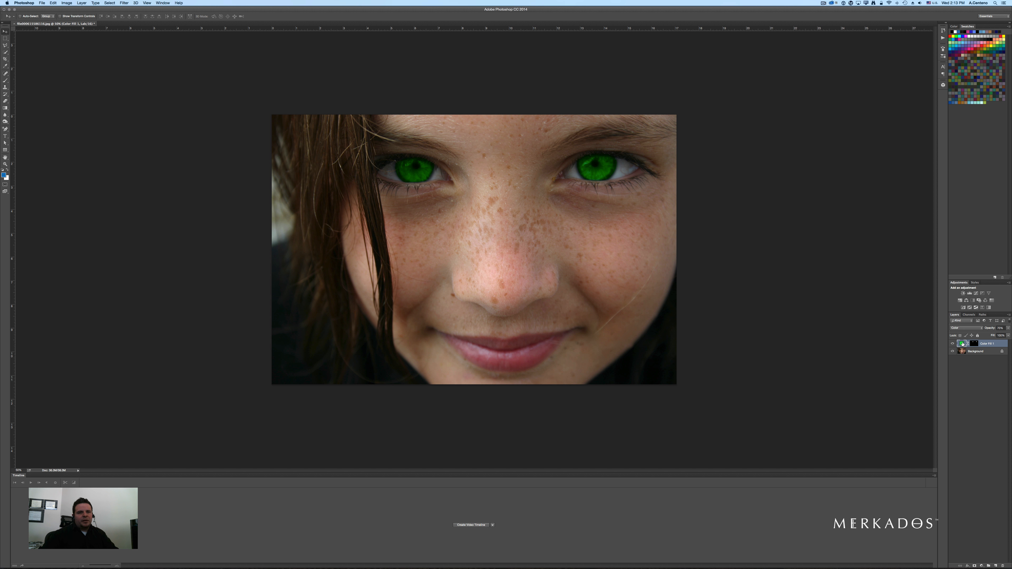
{"action": "double_click", "coordinate": [964, 343]}
{"action": "left_click", "coordinate": [823, 372]}
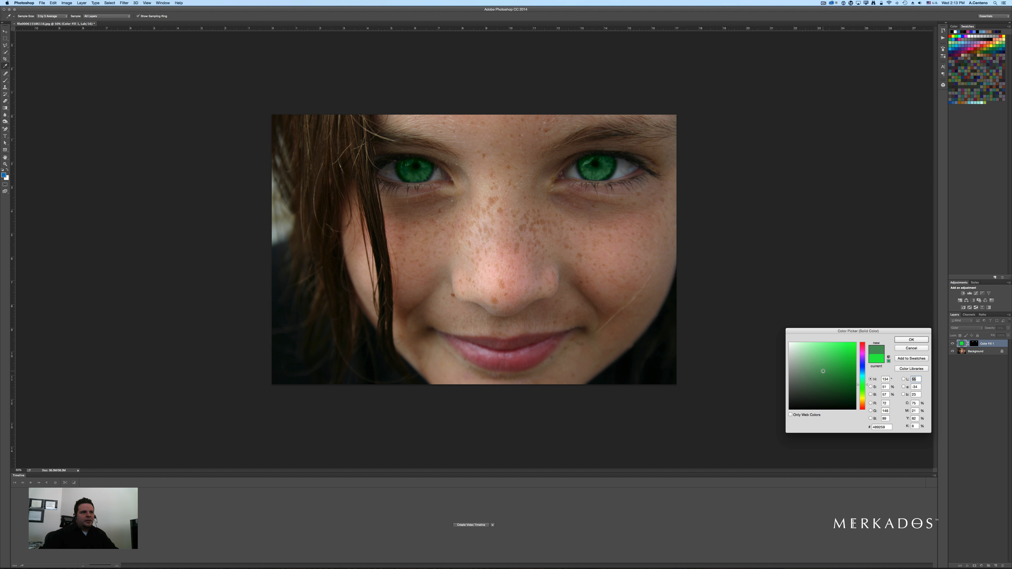
{"action": "left_click", "coordinate": [823, 375]}
{"action": "left_click", "coordinate": [828, 379]}
{"action": "left_click", "coordinate": [903, 339]}
- Add a Curves adjustment layer above the colour fill layer and clip it to that layer
{"action": "key", "text": "super+minus"}
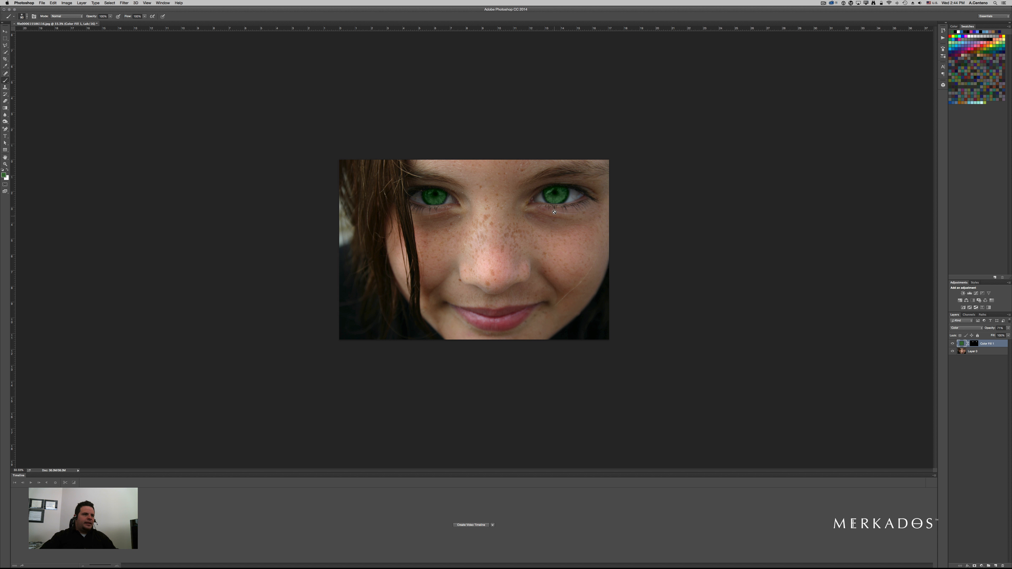
{"action": "left_click", "coordinate": [557, 196], "text": "super"}
{"action": "left_click", "coordinate": [594, 184], "text": "super"}
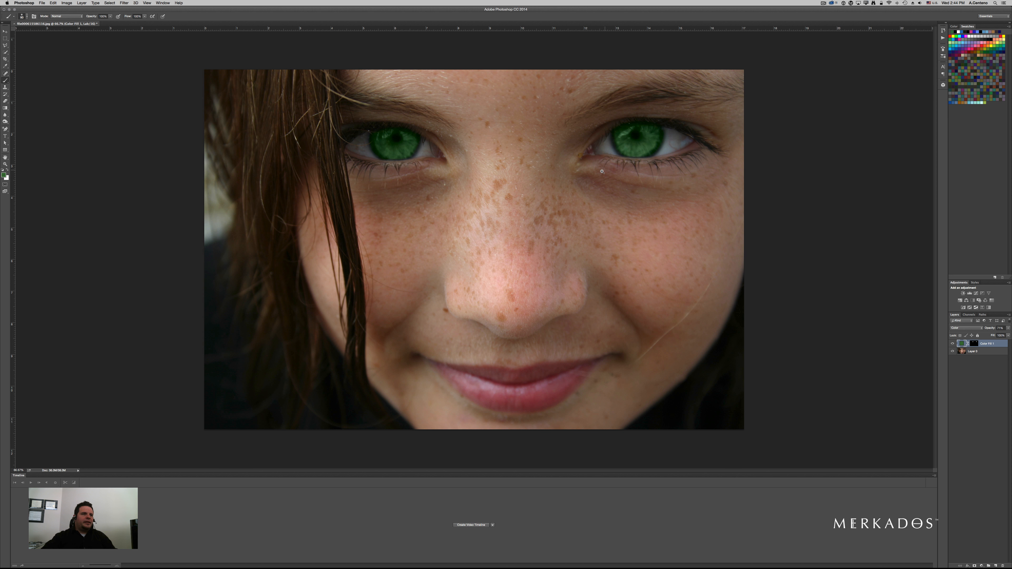
{"action": "left_click", "coordinate": [668, 172], "text": "super"}
{"action": "left_click_drag", "start_coordinate": [658, 164], "coordinate": [564, 216]}
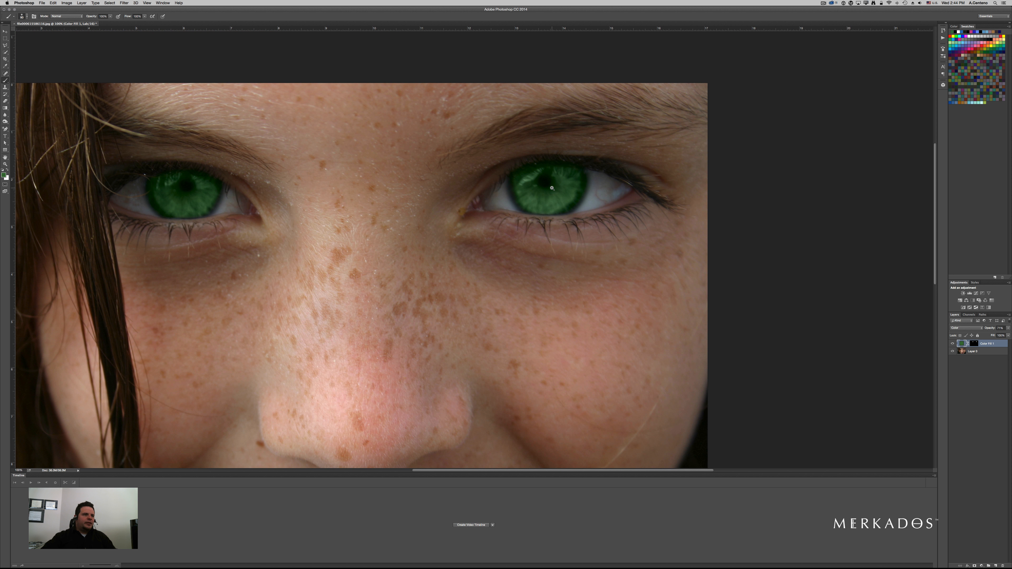
{"action": "left_click", "coordinate": [552, 187], "text": "super"}
{"action": "left_click", "coordinate": [552, 187], "text": "super"}
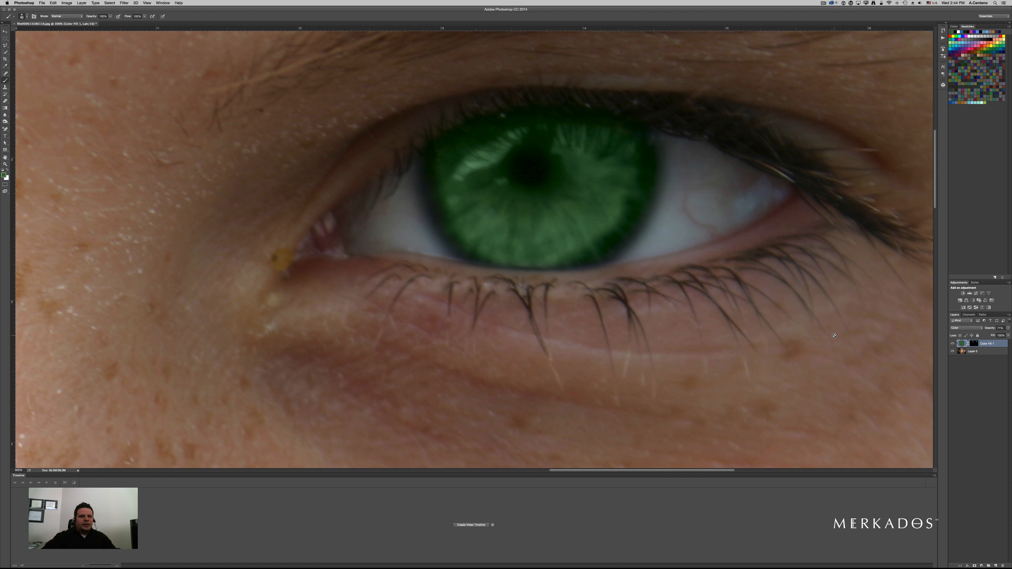
{"action": "left_click", "coordinate": [982, 566]}
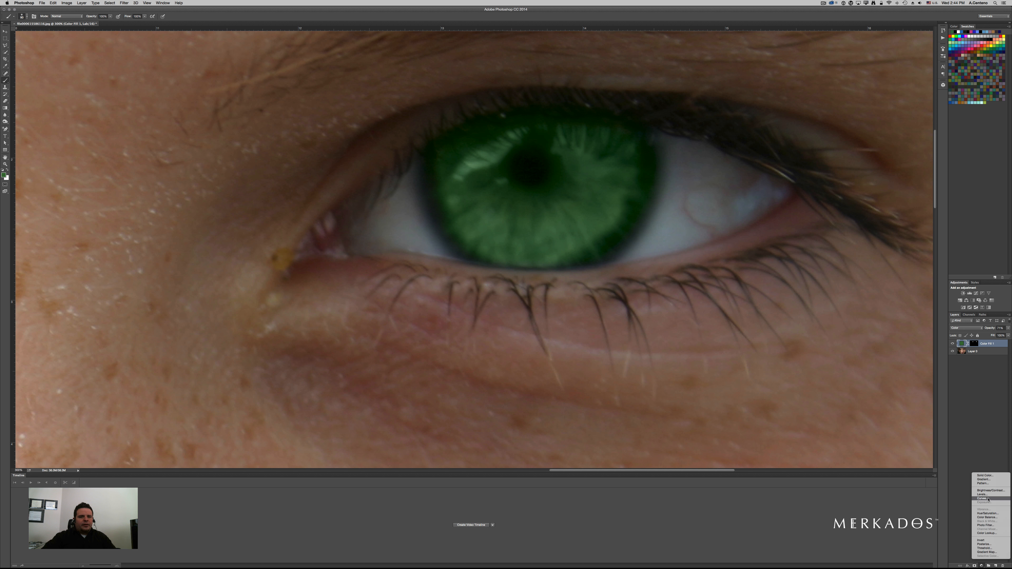
{"action": "left_click", "coordinate": [983, 498]}
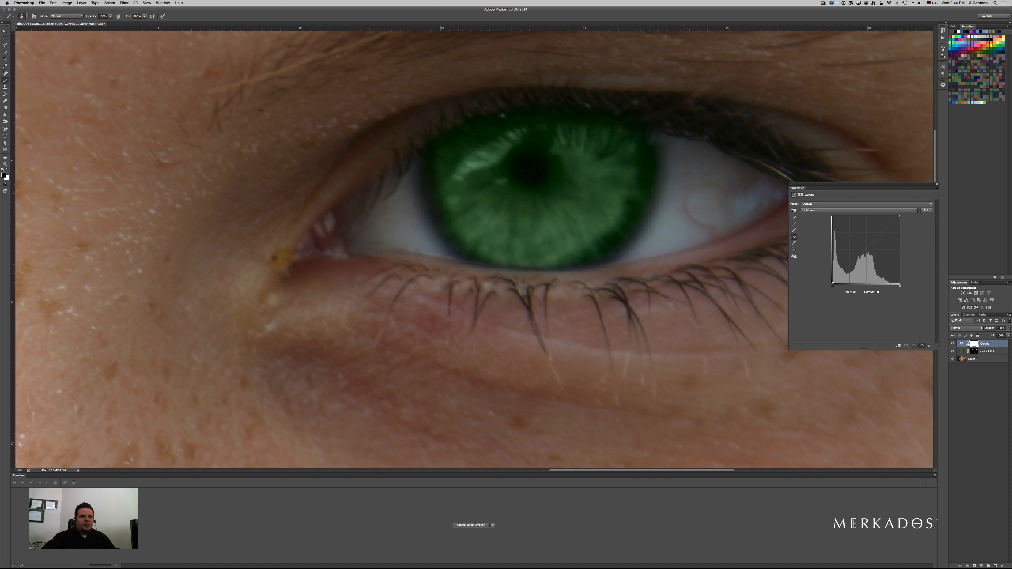
{"action": "left_click", "coordinate": [794, 218]}
{"action": "left_click", "coordinate": [526, 167]}
{"action": "left_click", "coordinate": [791, 184]}
{"action": "right_click", "coordinate": [993, 345]}
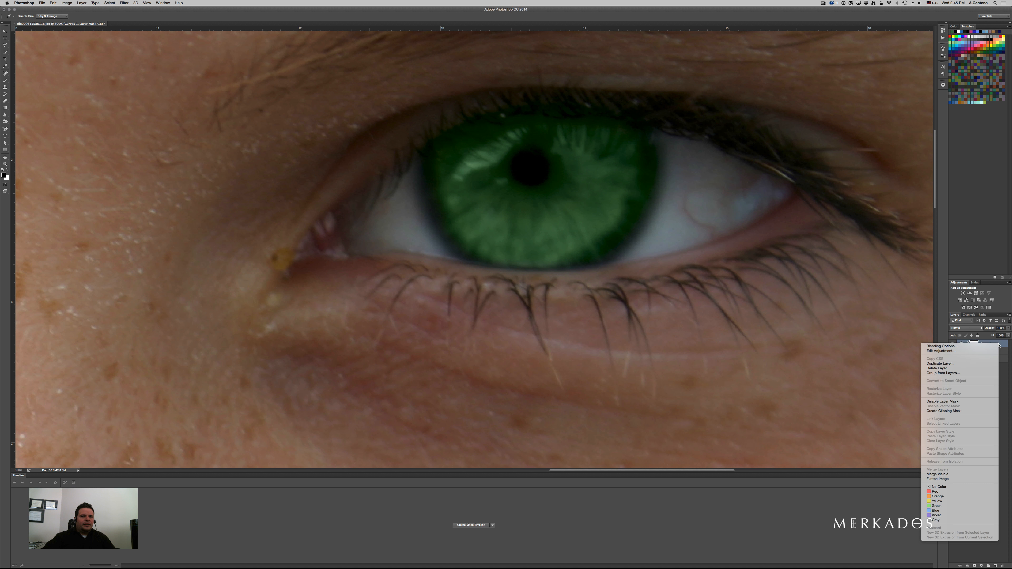
{"action": "left_click", "coordinate": [980, 414]}
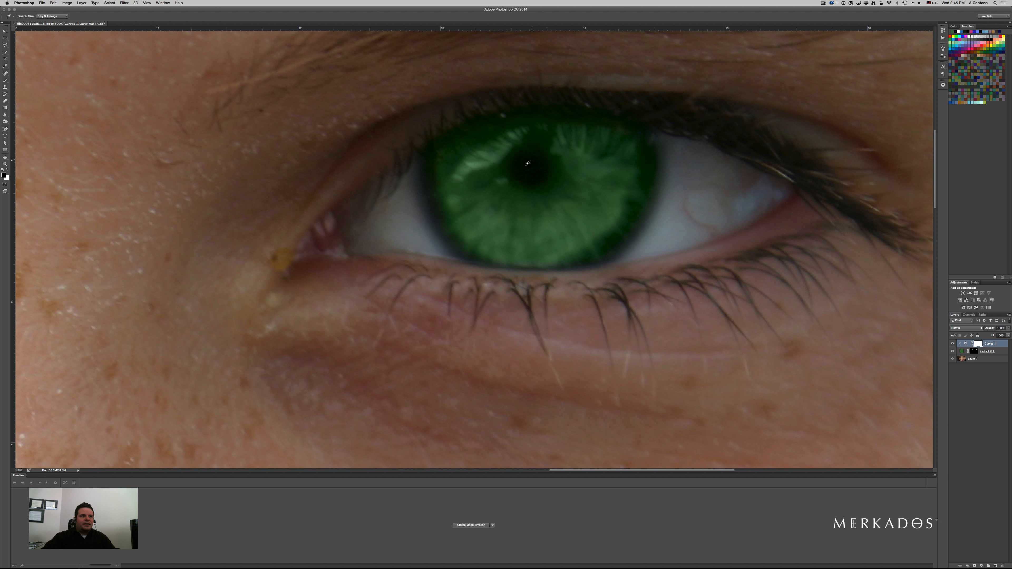
- Toggle the Curves layer's visibility to compare, and review the fill layer's blending options
{"action": "left_click", "coordinate": [952, 344]}
{"action": "left_click", "coordinate": [952, 344]}
{"action": "left_click", "coordinate": [952, 344]}
{"action": "left_click", "coordinate": [952, 344]}
{"action": "double_click", "coordinate": [1000, 352]}
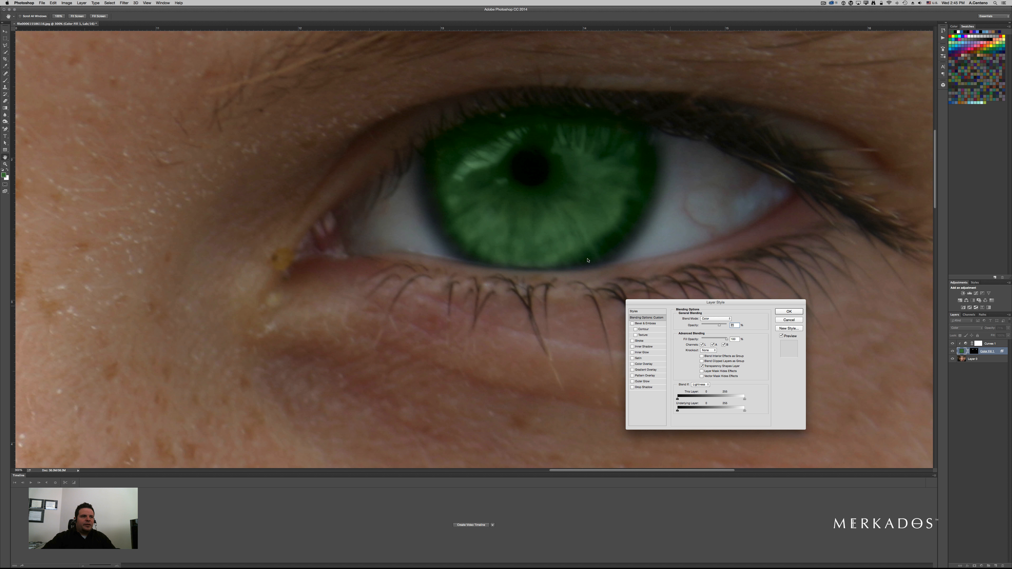
{"action": "left_click", "coordinate": [789, 313]}
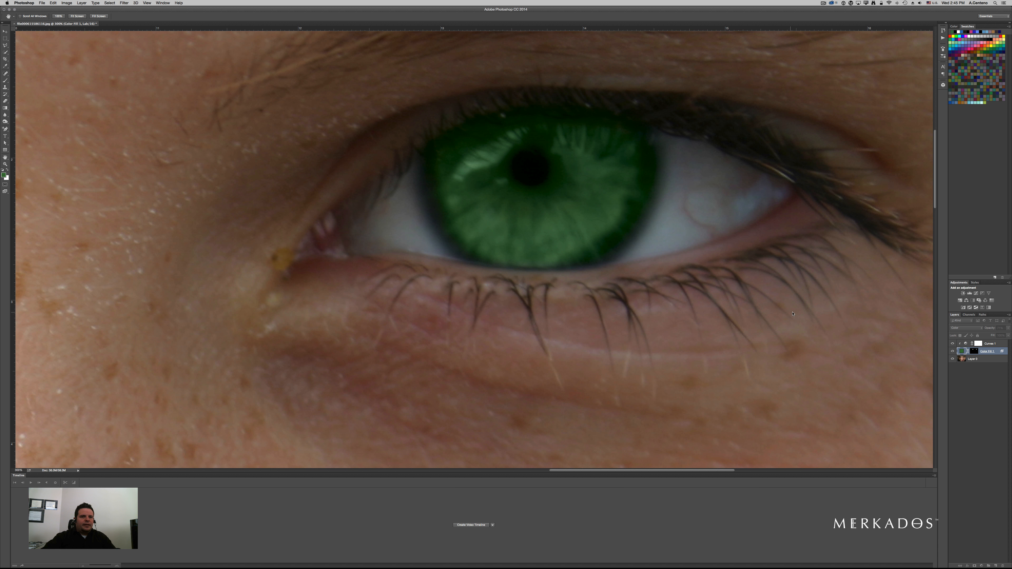
- Edit the clipped Curves adjustment by nudging points on its tone curve, then close the curve properties
{"action": "left_click", "coordinate": [952, 351]}
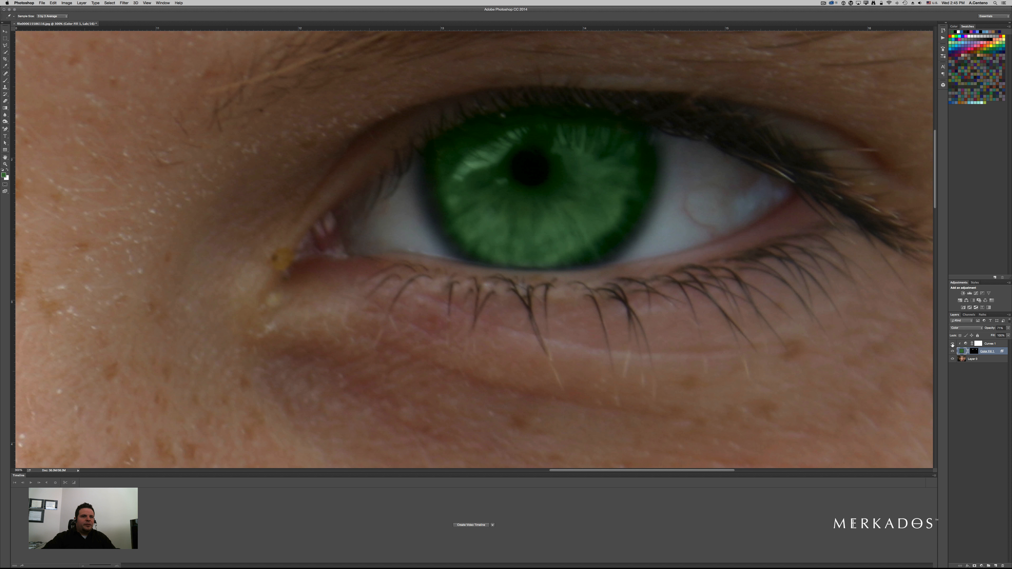
{"action": "left_click", "coordinate": [477, 195], "text": "alt+super"}
{"action": "left_click", "coordinate": [478, 195], "text": "alt+super"}
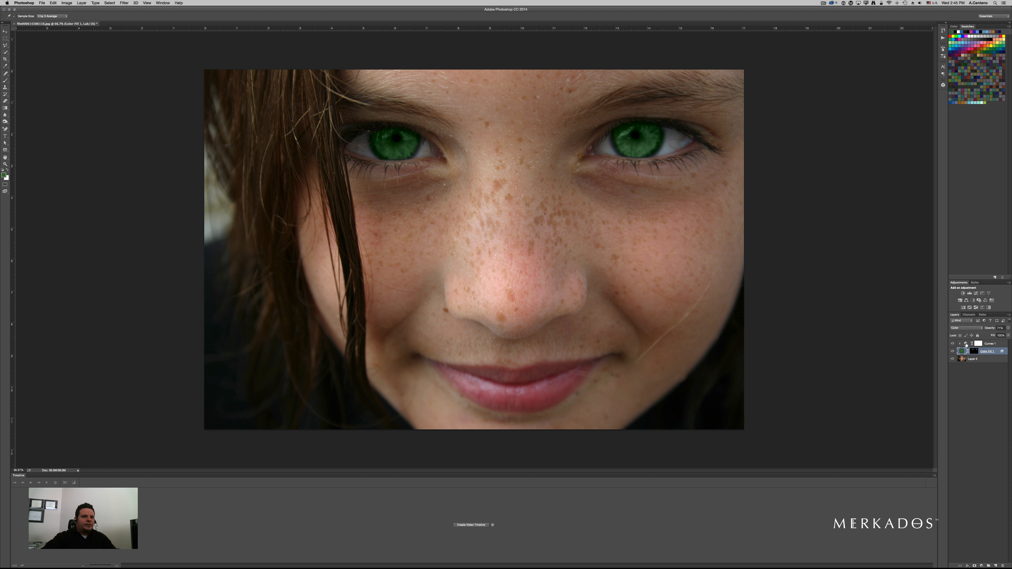
{"action": "double_click", "coordinate": [966, 344]}
{"action": "left_click_drag", "start_coordinate": [845, 266], "coordinate": [849, 270]}
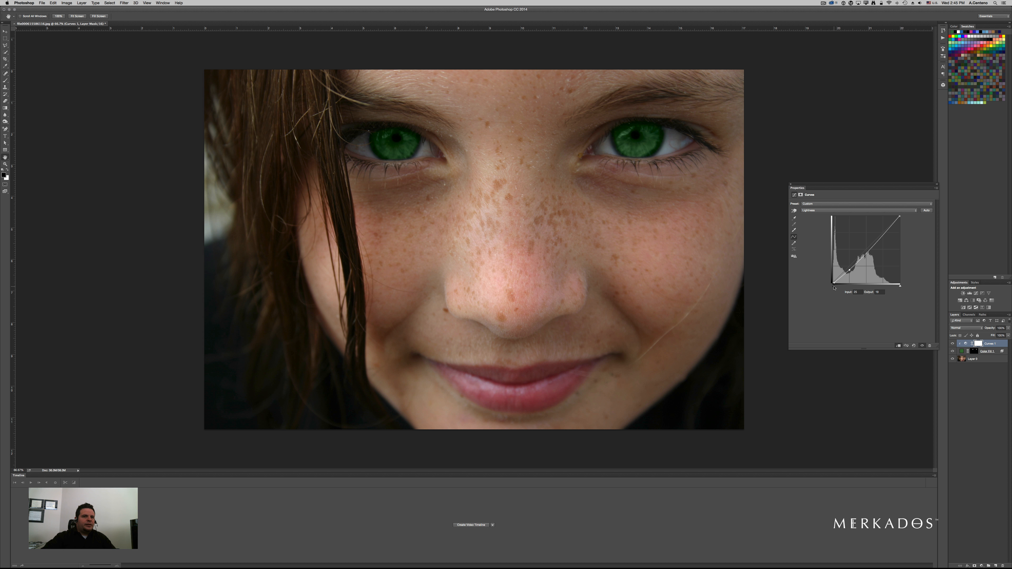
{"action": "left_click_drag", "start_coordinate": [836, 288], "coordinate": [837, 288]}
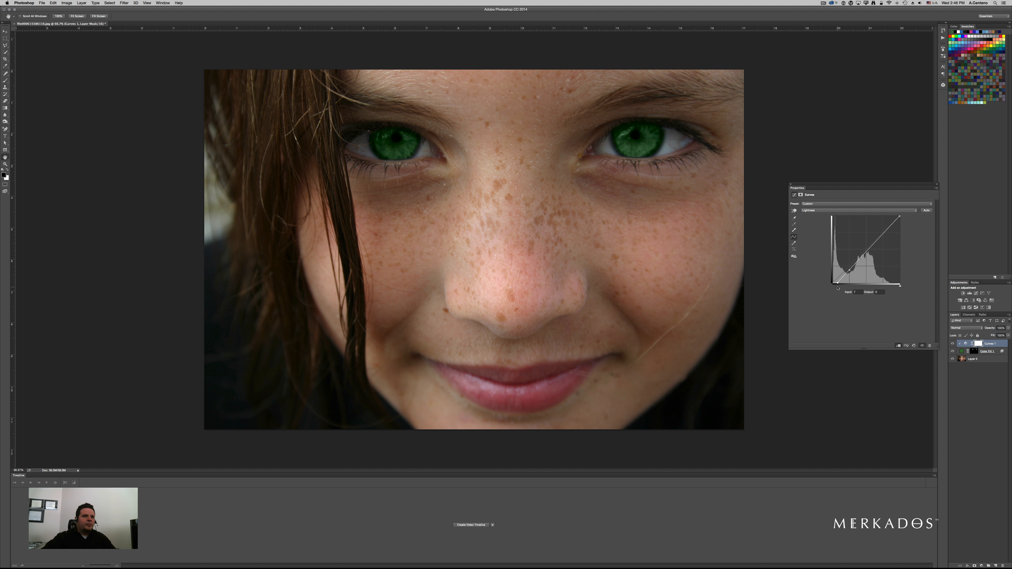
{"action": "left_click", "coordinate": [791, 185]}
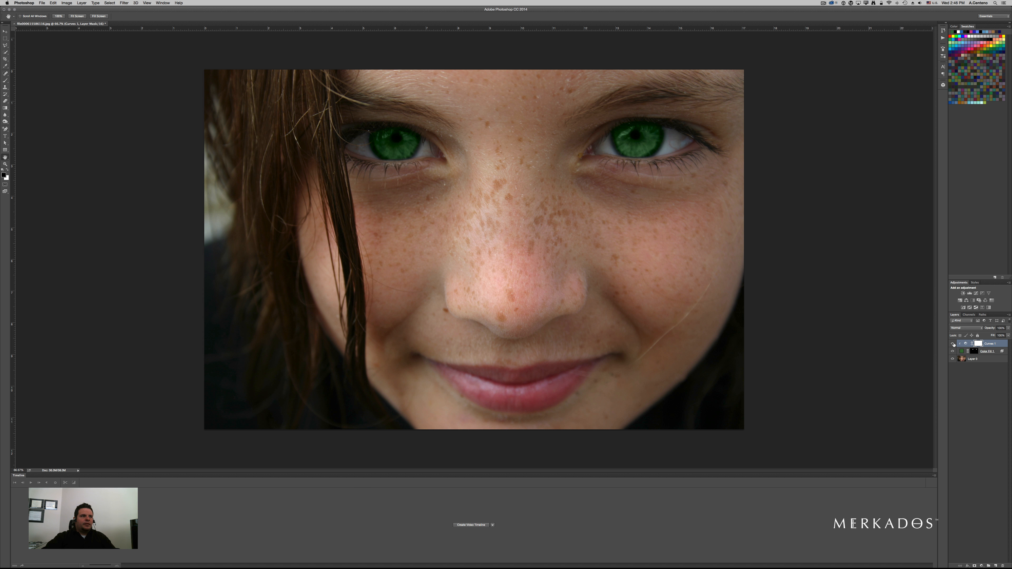
- Try converting the image to RGB Color mode with merged layers, then undo the mode change
{"action": "key", "text": "super+minus"}
{"action": "key", "text": "super+minus"}
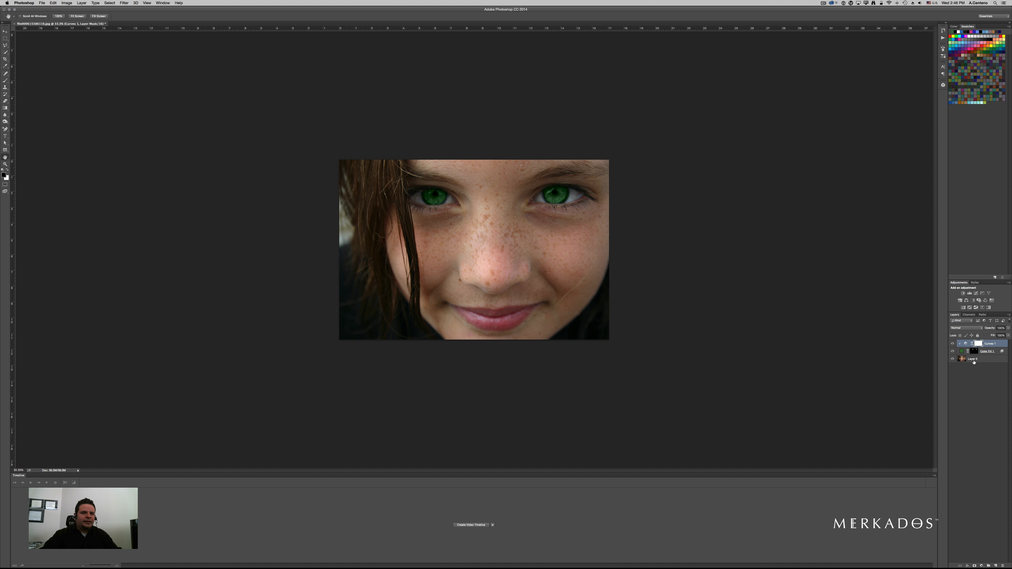
{"action": "left_click", "coordinate": [67, 3]}
{"action": "mouse_move", "coordinate": [91, 10]}
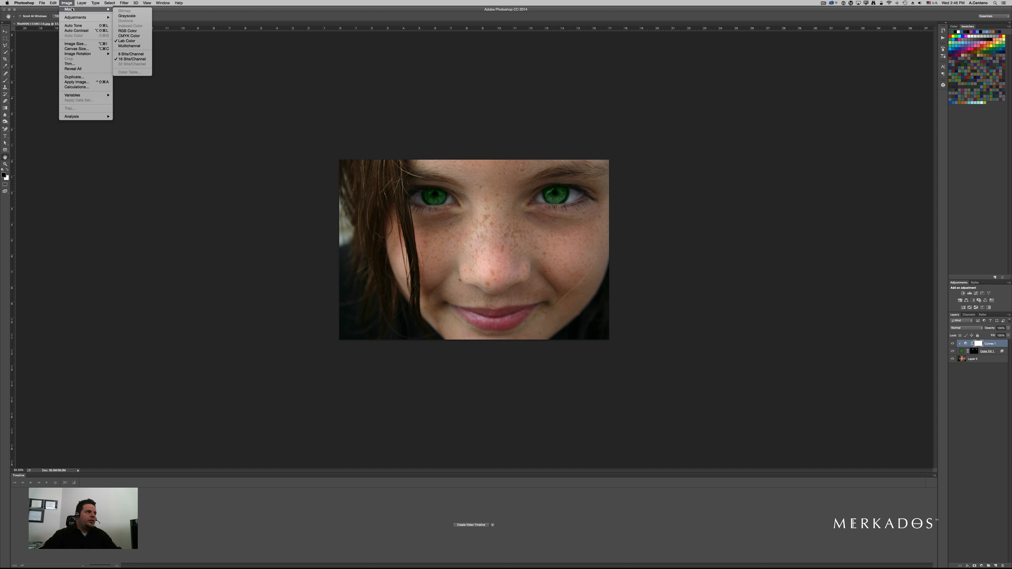
{"action": "left_click", "coordinate": [133, 32]}
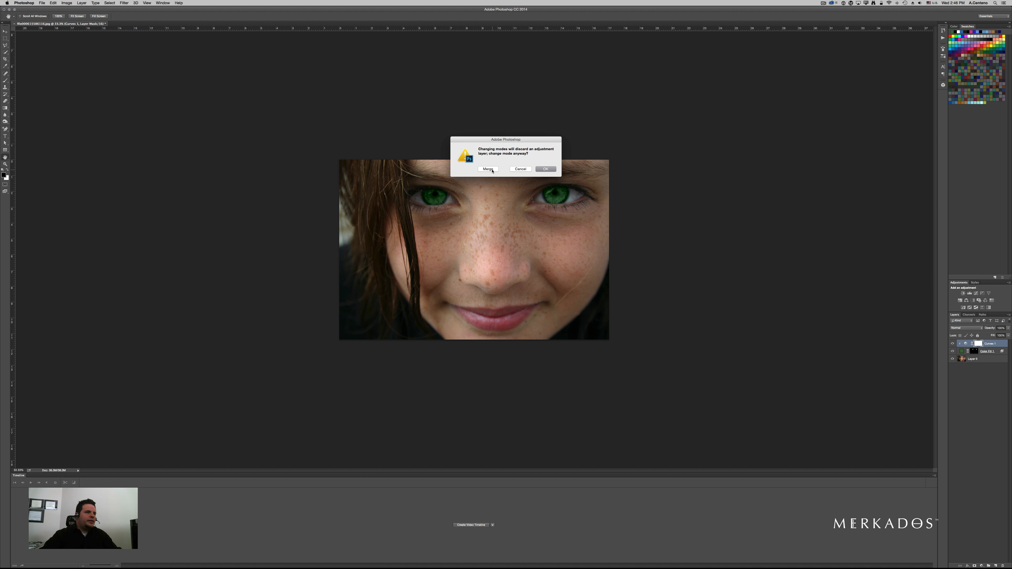
{"action": "left_click", "coordinate": [491, 170]}
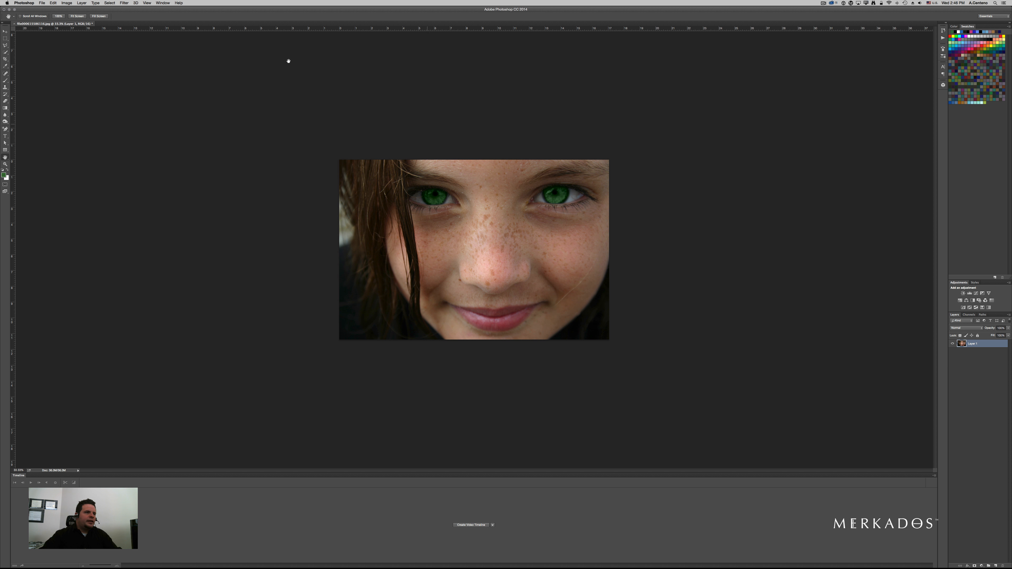
{"action": "left_click", "coordinate": [67, 3]}
{"action": "mouse_move", "coordinate": [76, 12]}
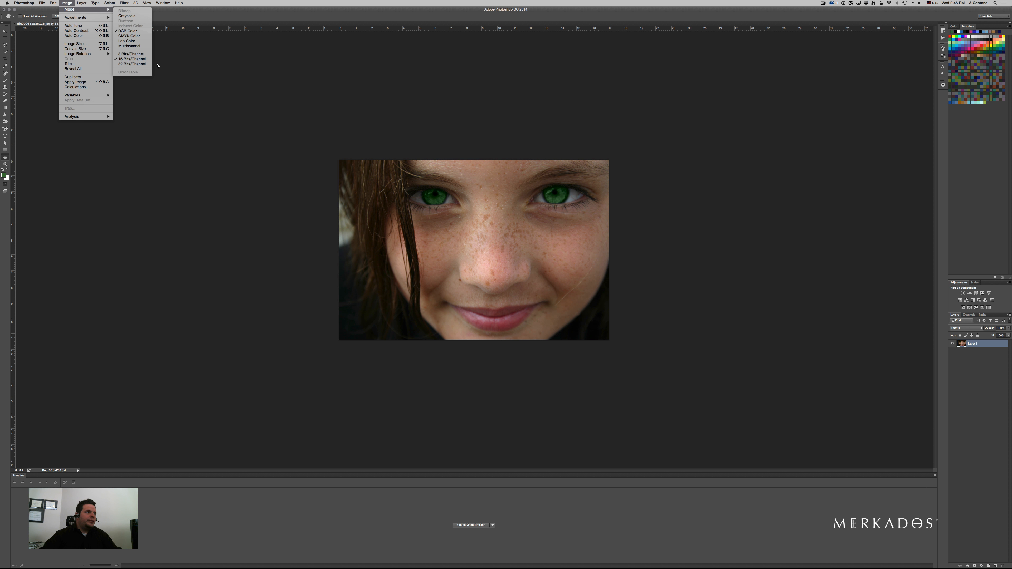
{"action": "left_click", "coordinate": [224, 89]}
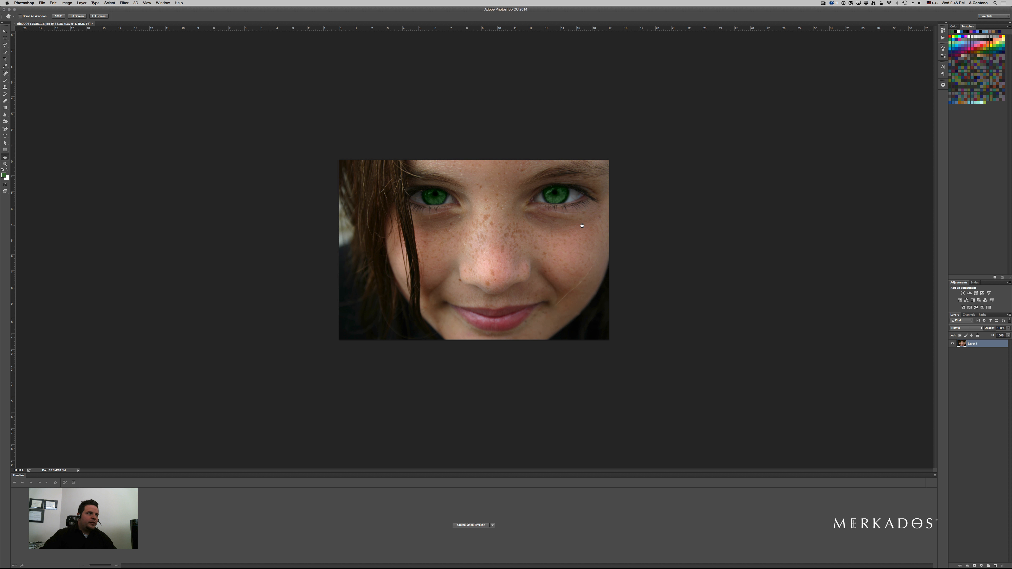
{"action": "key", "text": "super+z"}
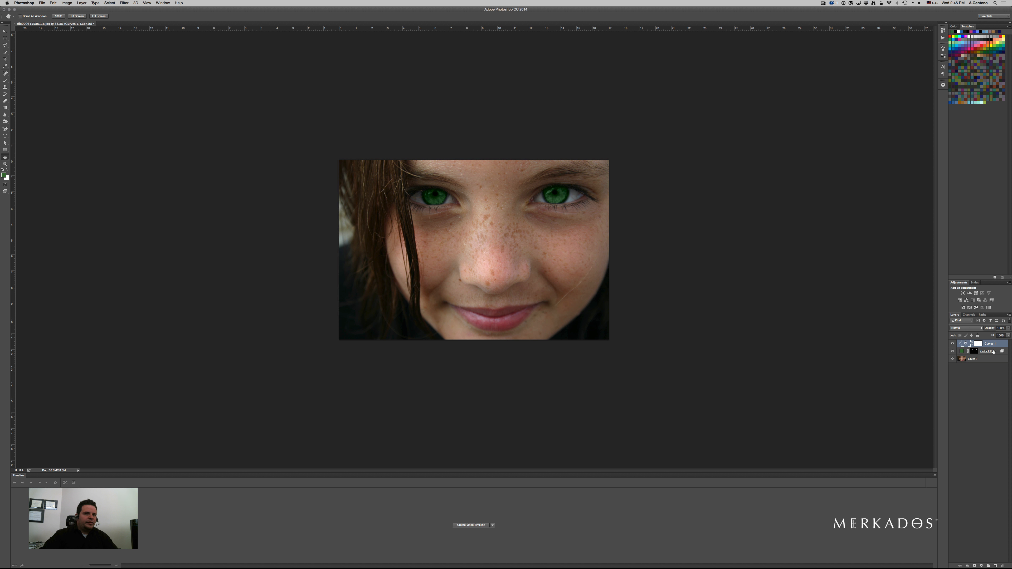
- Select all three layers and convert them into a single Smart Object
{"action": "left_click", "coordinate": [987, 361], "text": "shift"}
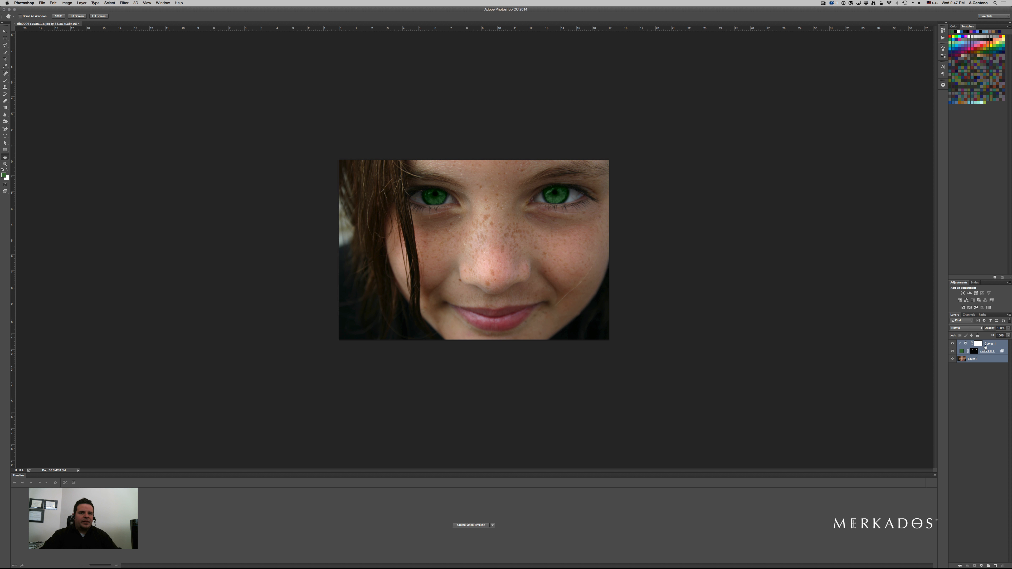
{"action": "right_click", "coordinate": [984, 360]}
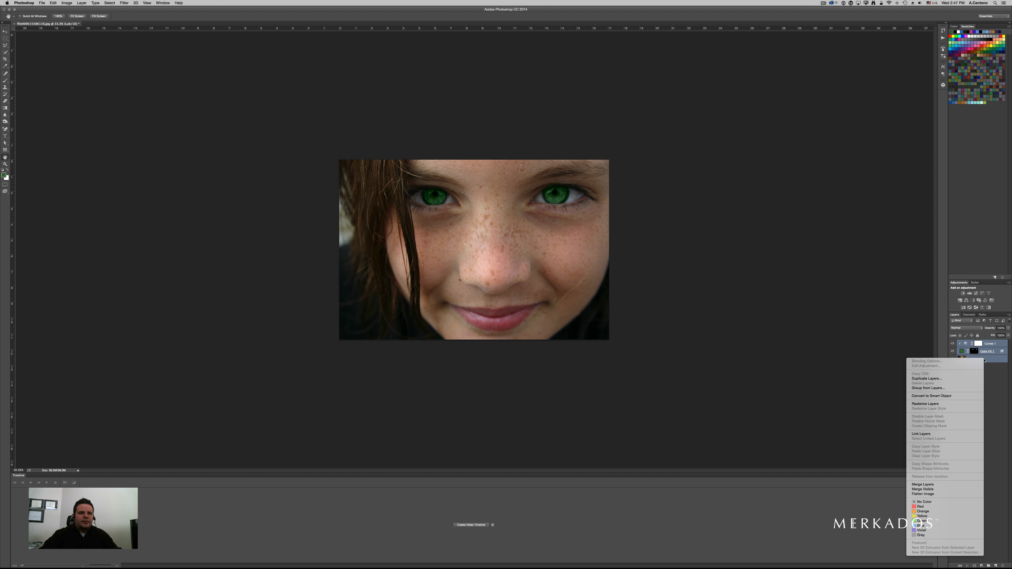
{"action": "left_click", "coordinate": [954, 396]}
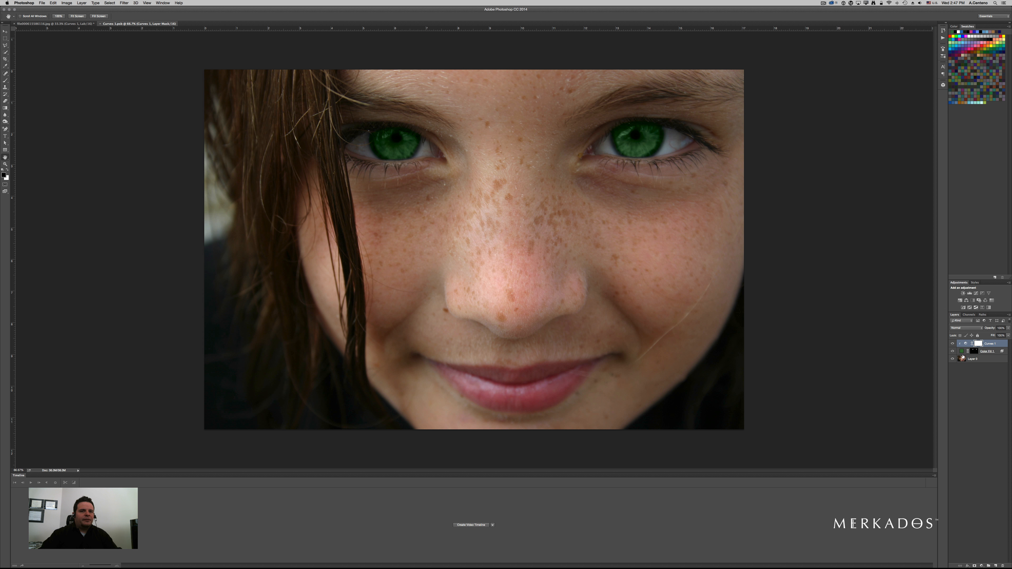
- Change the Solid Color fill inside the Smart Object from green to a teal blue
{"action": "double_click", "coordinate": [962, 351]}
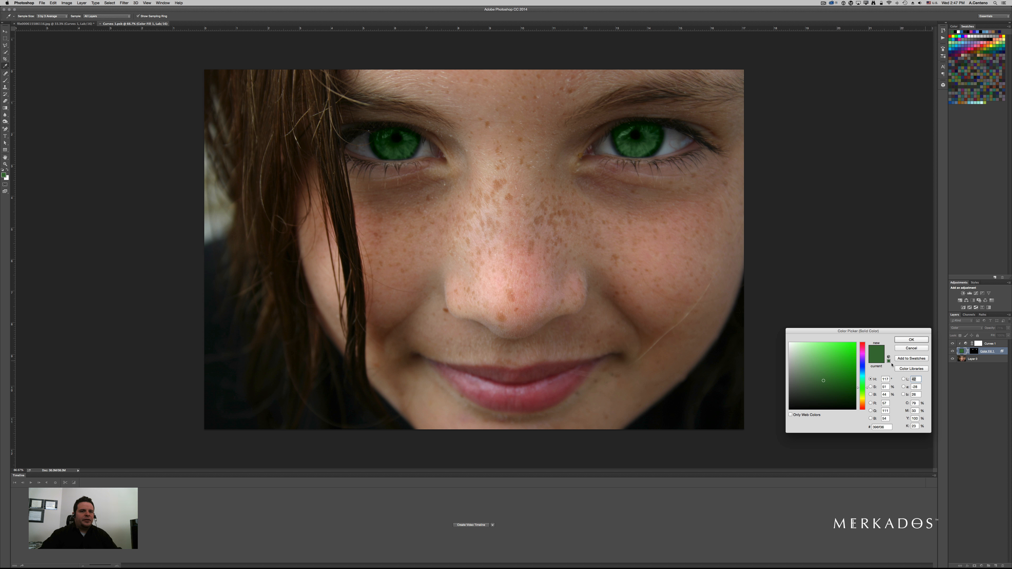
{"action": "left_click", "coordinate": [861, 373]}
{"action": "left_click_drag", "start_coordinate": [836, 365], "coordinate": [830, 372]}
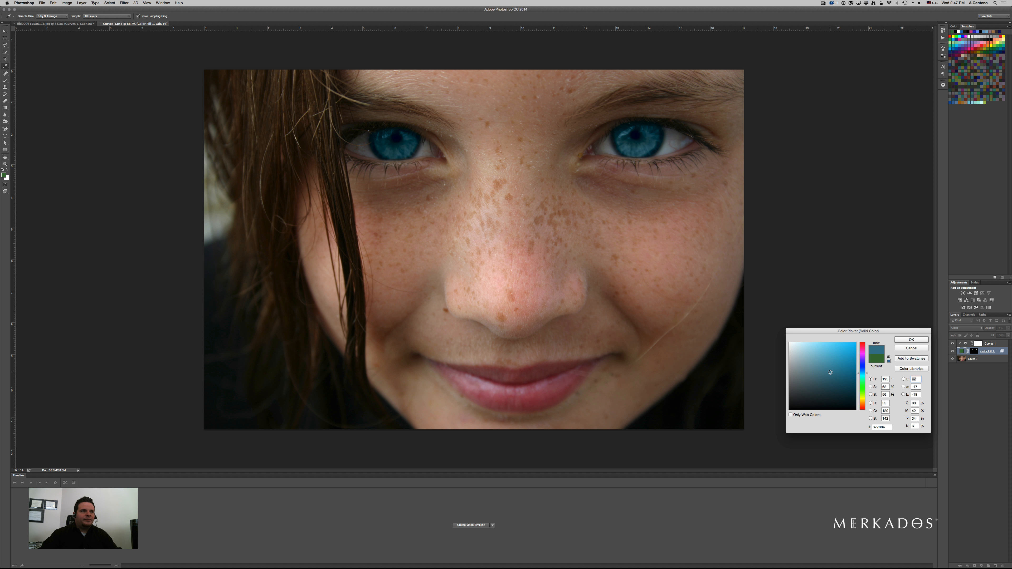
{"action": "left_click", "coordinate": [903, 340]}
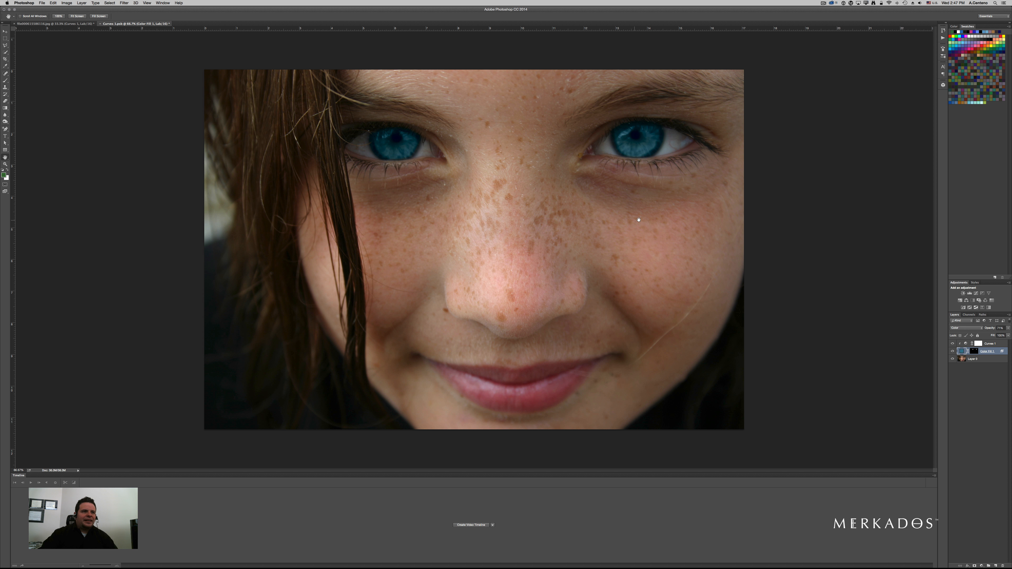
{"action": "left_click", "coordinate": [627, 222], "text": "alt"}
{"action": "left_click", "coordinate": [627, 222], "text": "alt"}
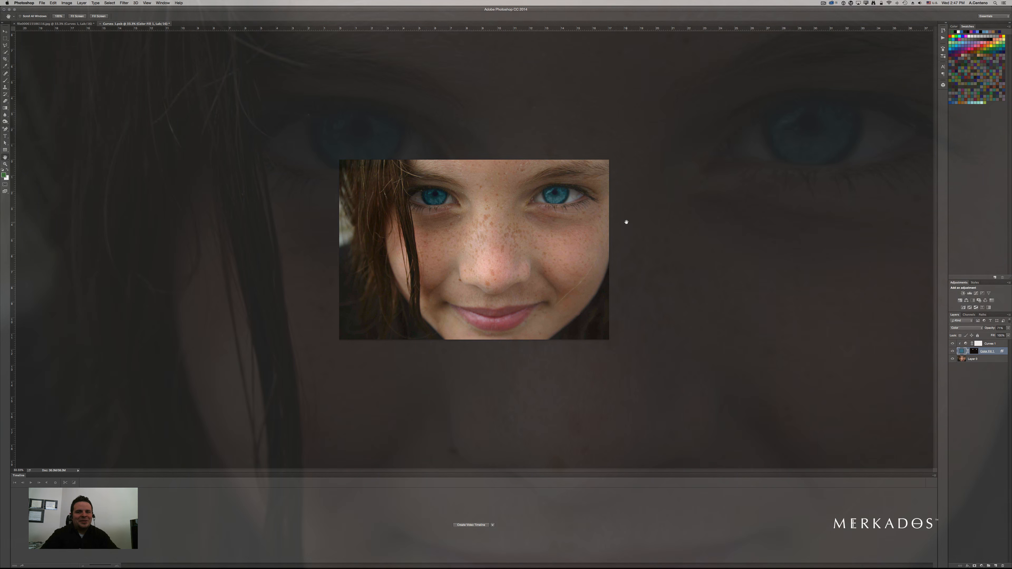